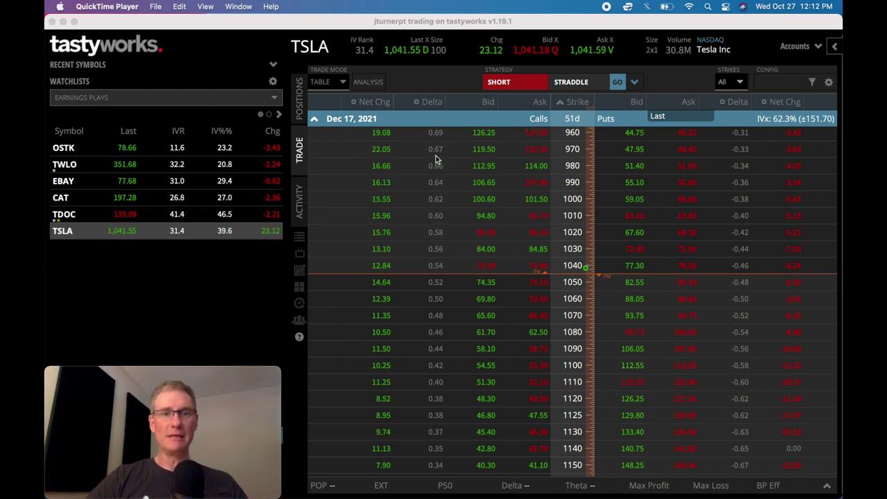
- Add a short 890 put from the Dec 17, 2021 expiration to a TSLA order
scroll(581, 175, "up", 2)
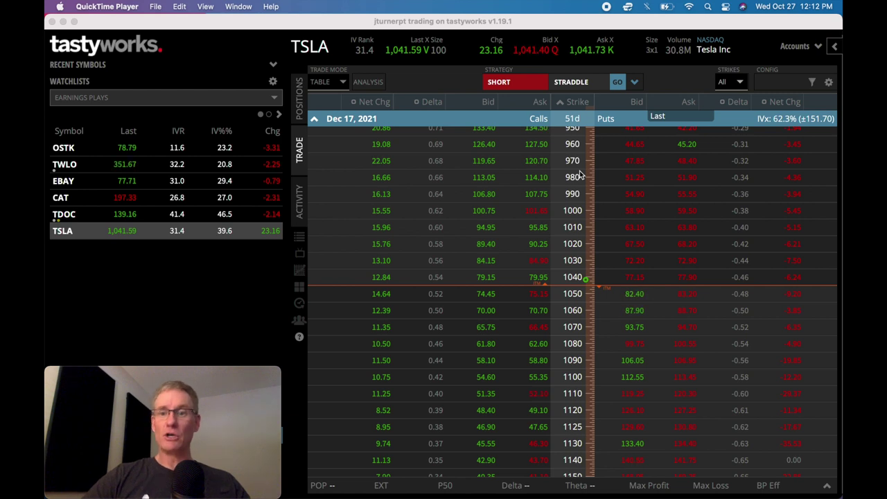
scroll(600, 200, "down", 2)
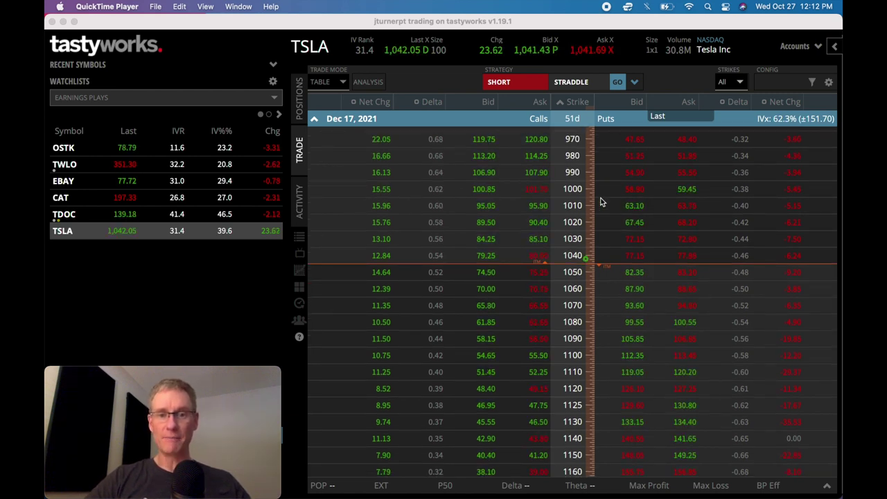
scroll(600, 202, "up", 5)
scroll(599, 201, "up", 1)
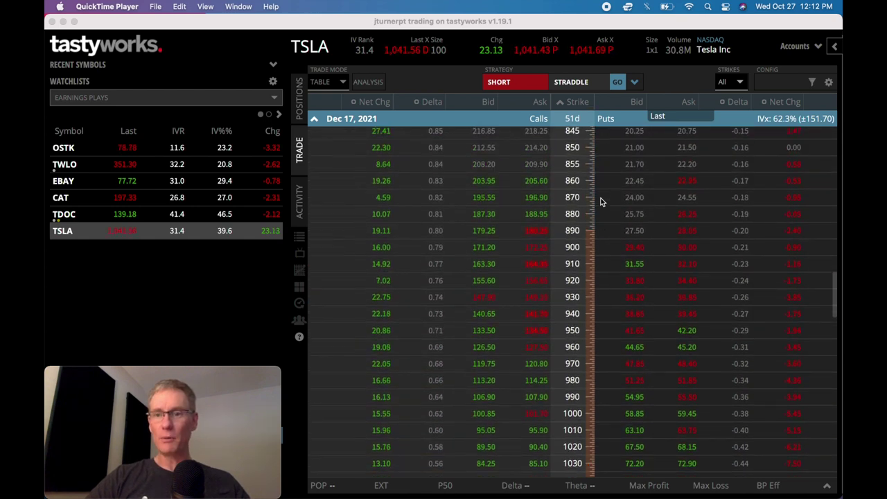
left_click(636, 231)
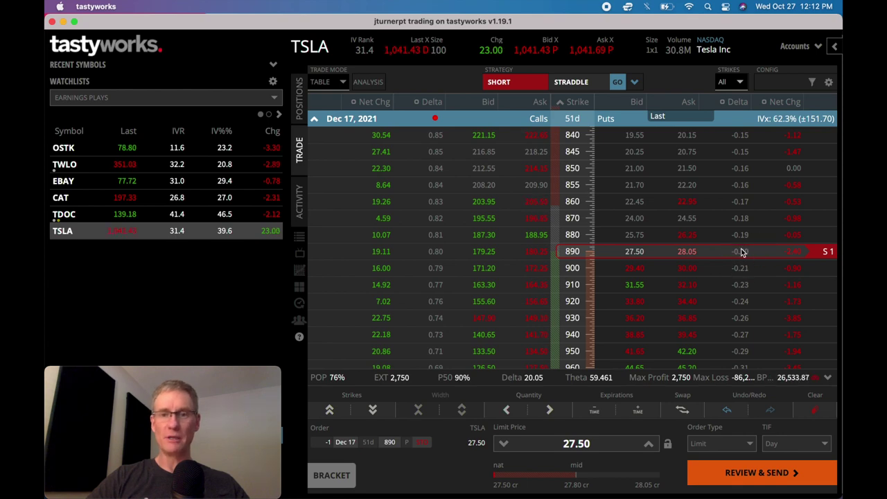
- Add a short 1275 call from the Dec 17, 2021 expiration to complete the TSLA strangle
scroll(749, 251, "down", 15)
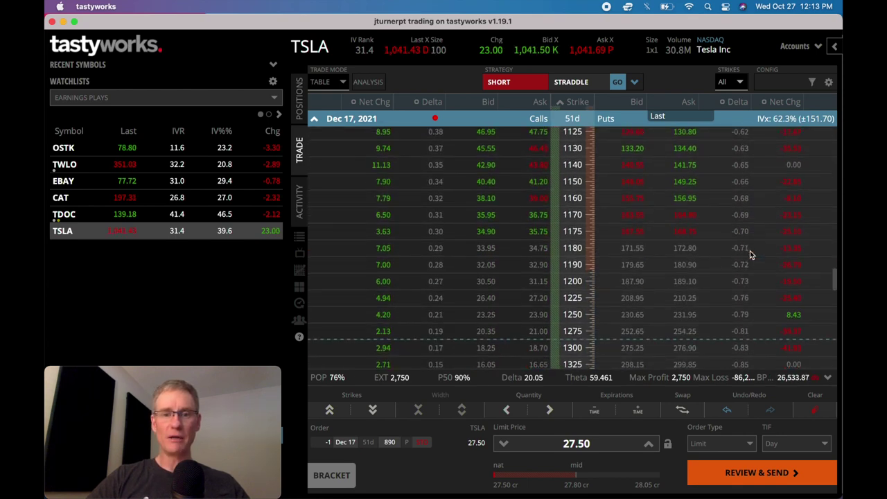
scroll(554, 286, "down", 2)
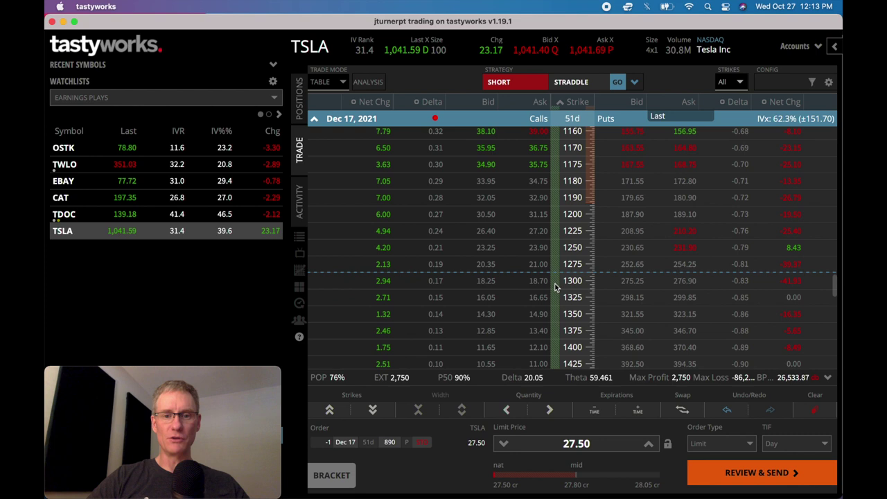
left_click(483, 264)
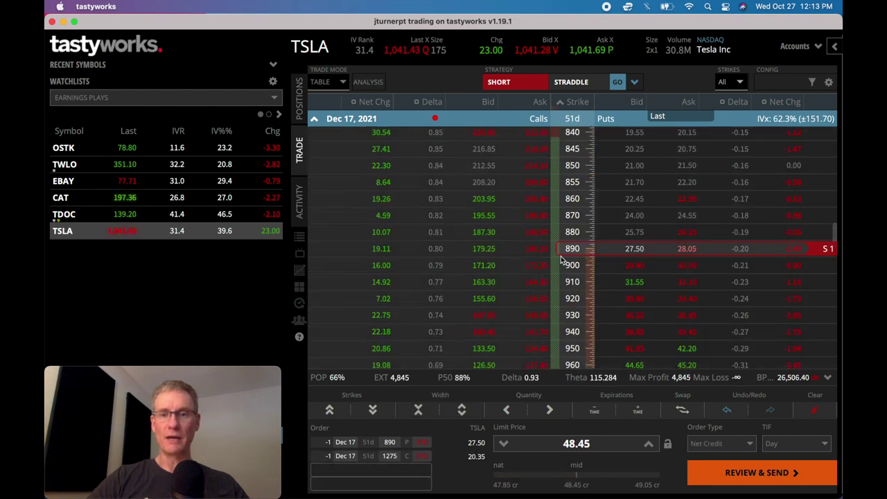
- Examine the short 1275 call and short 890 put legs in the Dec 17, 2021 chain
scroll(720, 244, "down", 15)
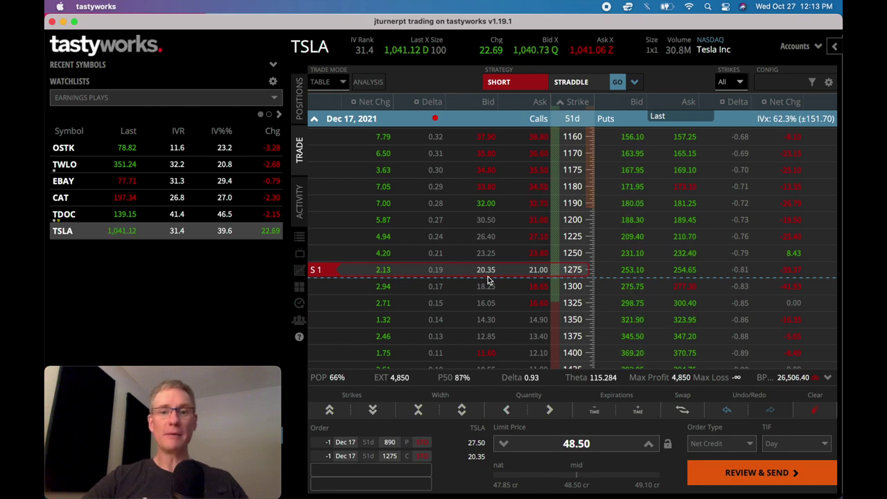
scroll(600, 264, "up", 3)
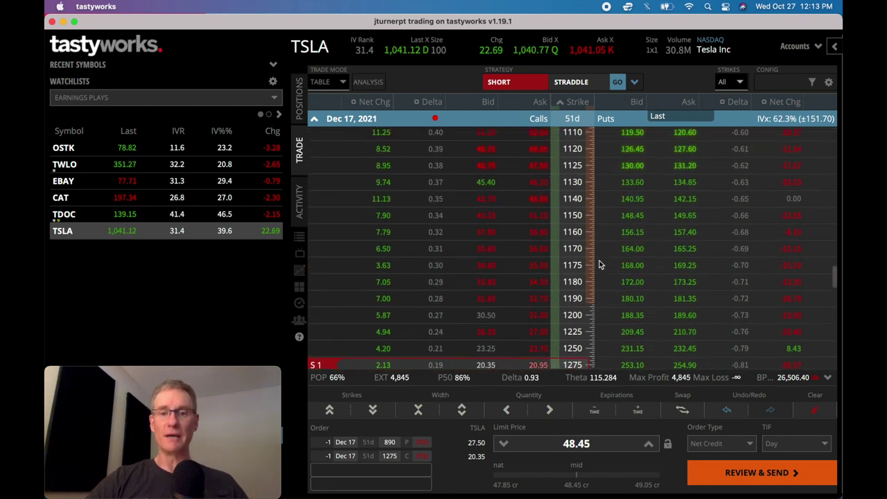
scroll(600, 264, "up", 12)
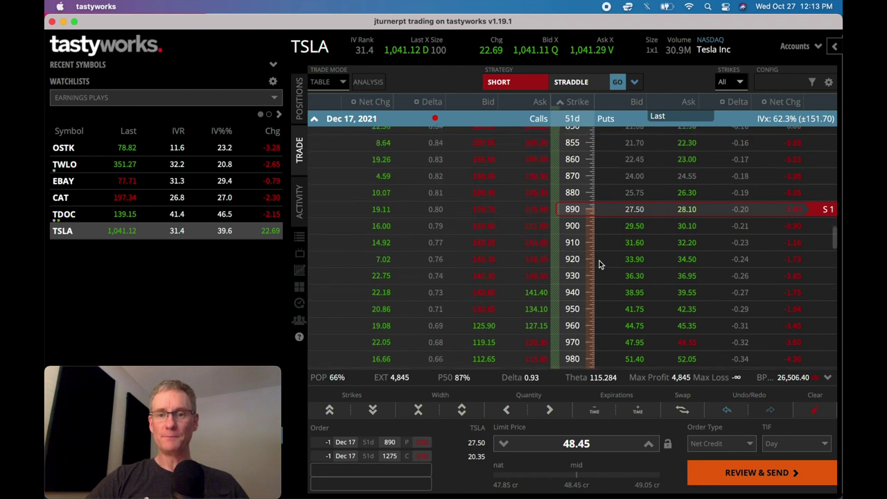
scroll(600, 264, "up", 1)
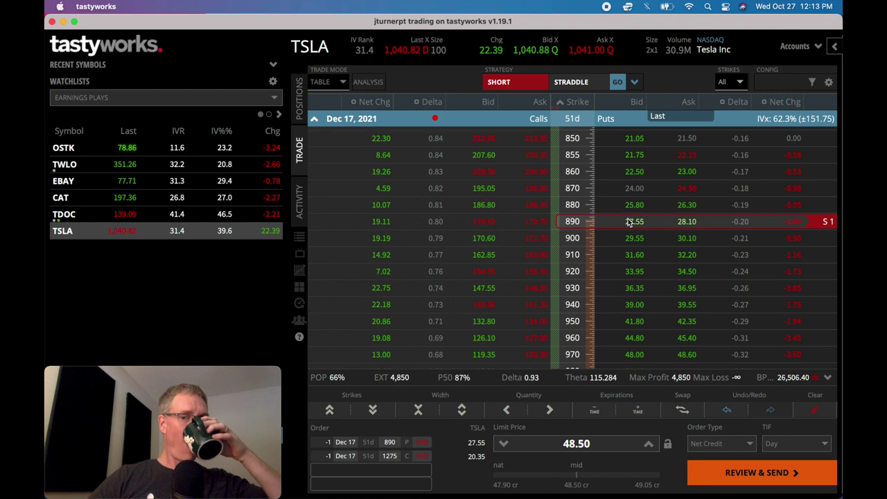
- Check TSLA's daily price chart and return to the December chain to examine the strikes around the 890 put
left_click(299, 270)
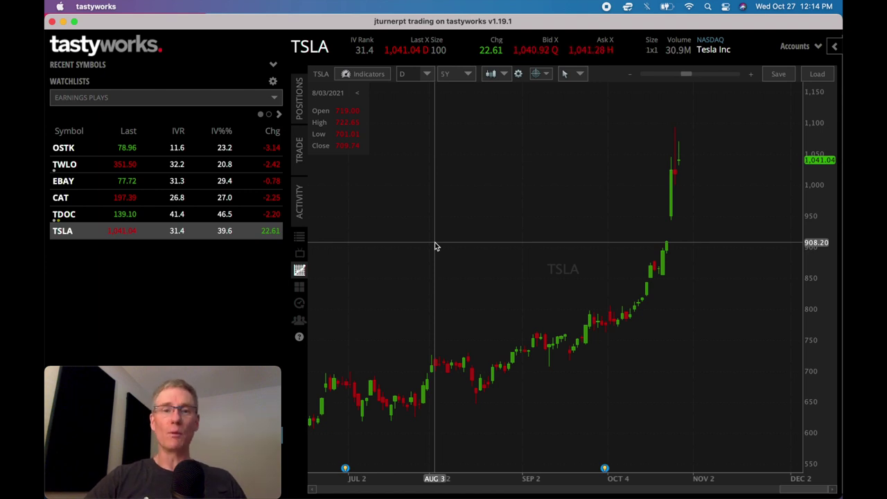
left_click(300, 156)
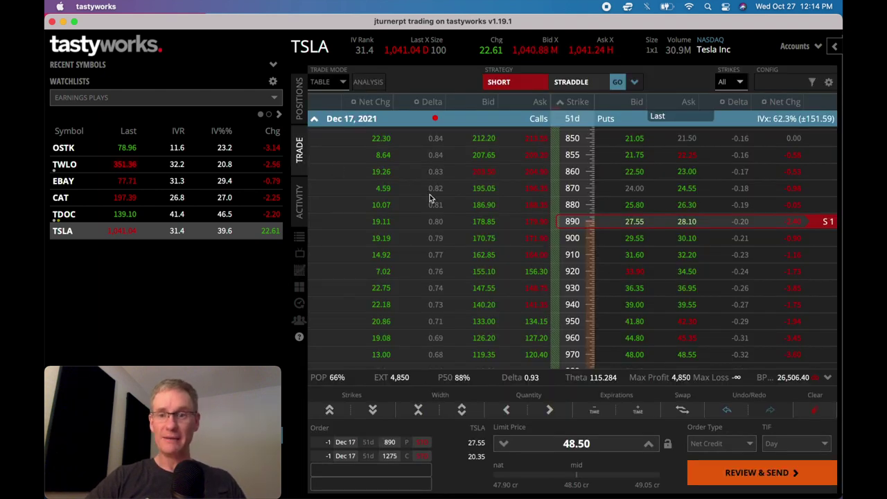
scroll(430, 198, "down", 3)
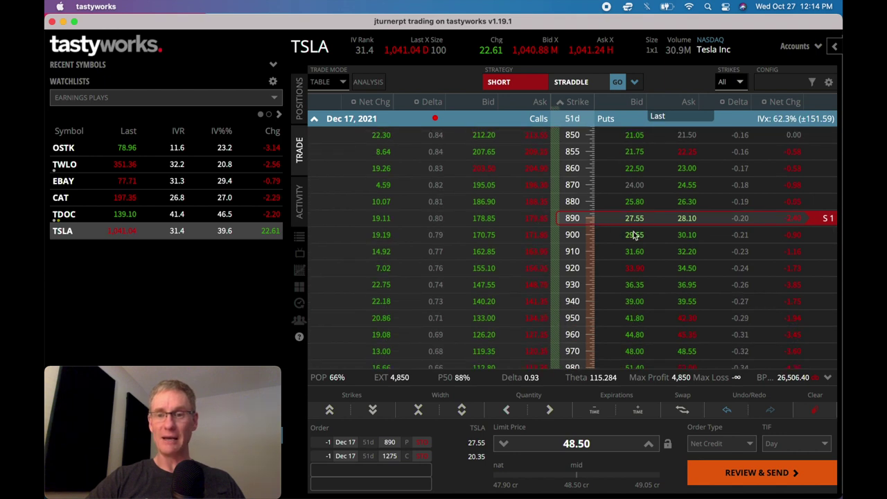
scroll(634, 235, "down", 1)
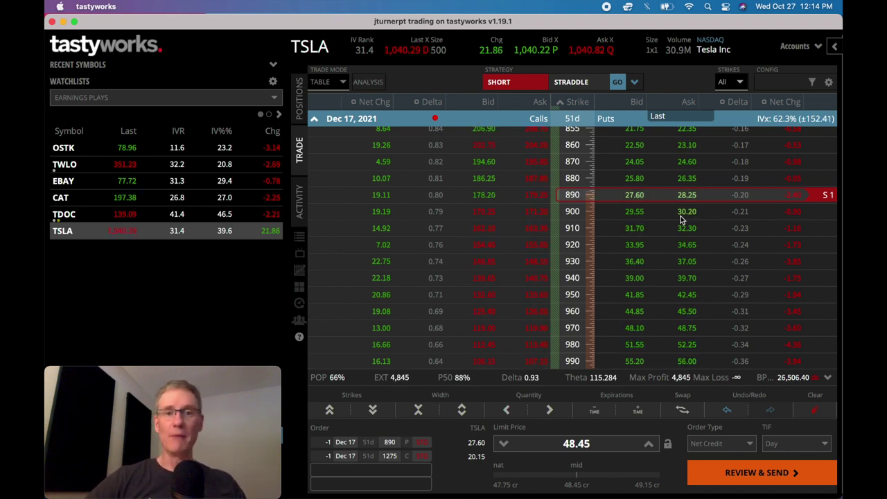
scroll(680, 219, "up", 2)
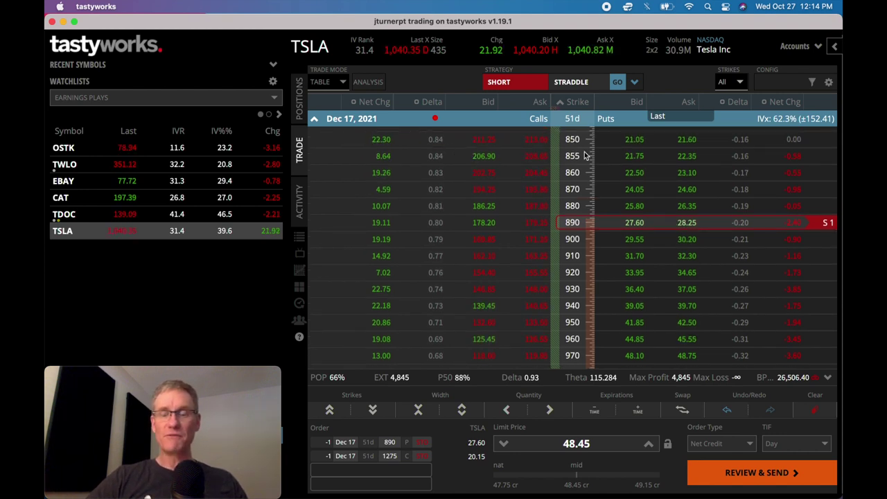
scroll(676, 246, "down", 1)
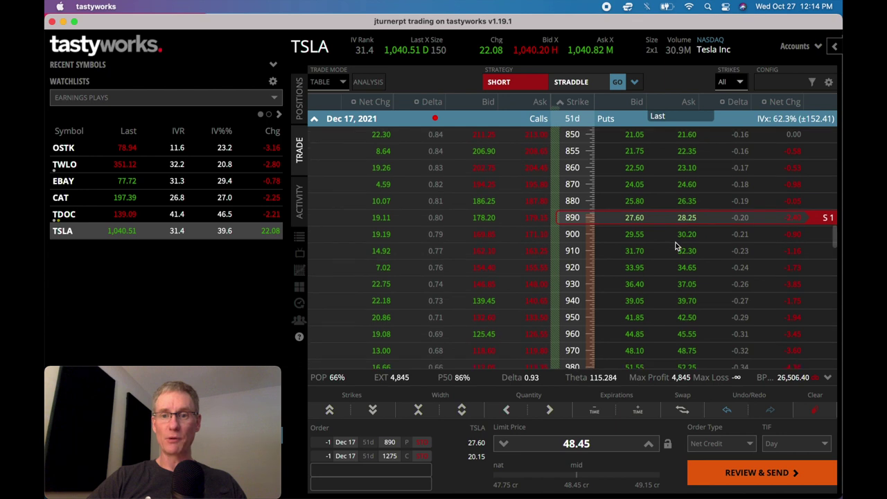
- Clear the December strangle order and expand the Nov 19, 2021 expiration in place of Dec 17
left_click(562, 444)
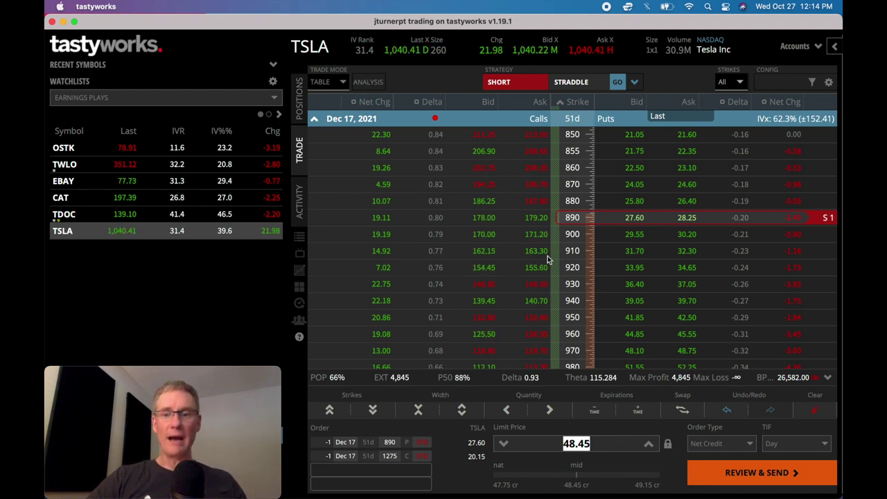
left_click(811, 412)
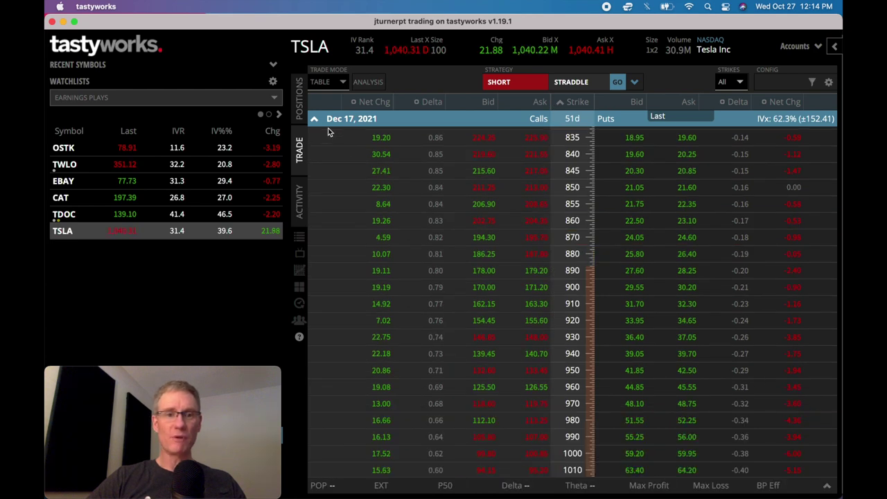
left_click(315, 119)
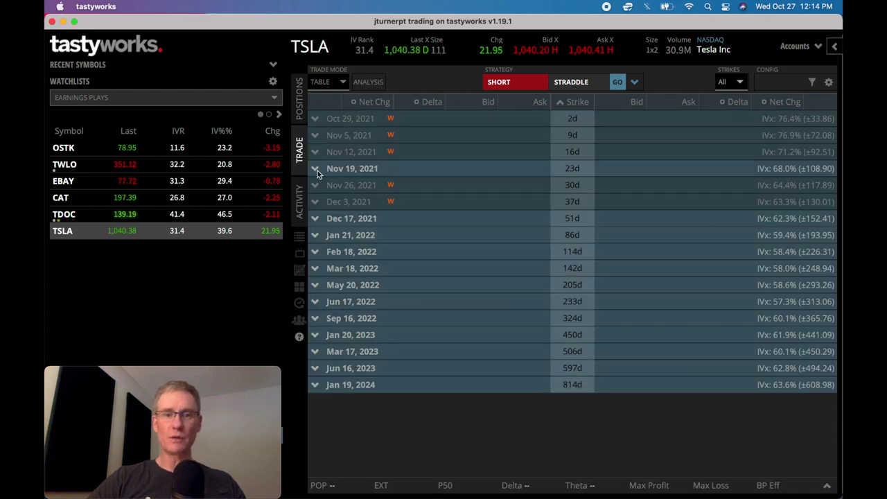
left_click(316, 169)
- Build a TSLA short strangle for Nov 19, 2021 by selling one 920 put and one 1190 call
scroll(513, 228, "up", 1)
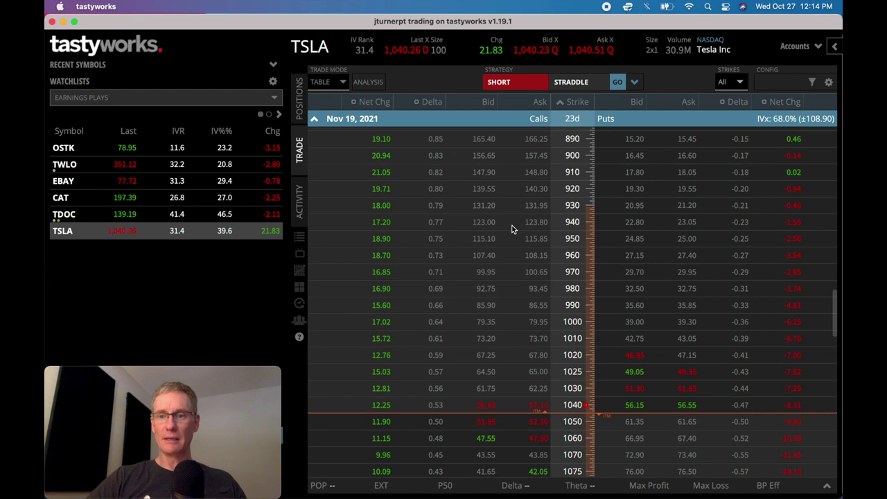
left_click(631, 194)
scroll(631, 195, "down", 5)
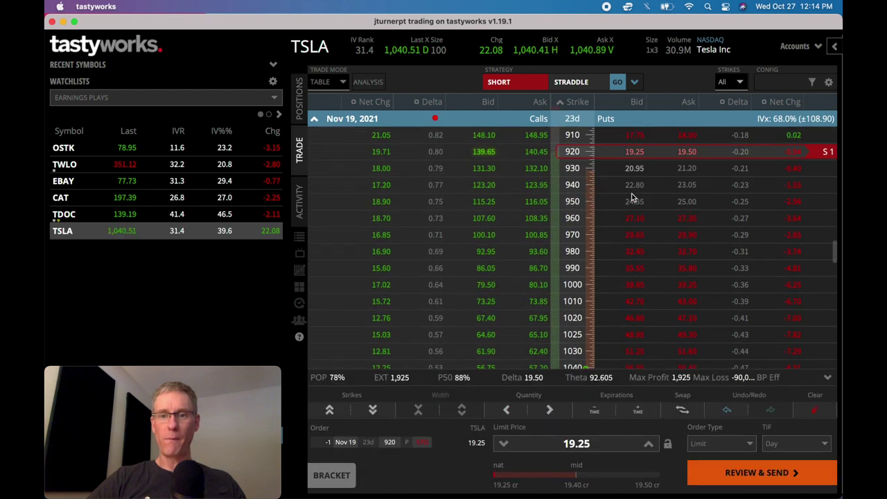
scroll(631, 197, "down", 3)
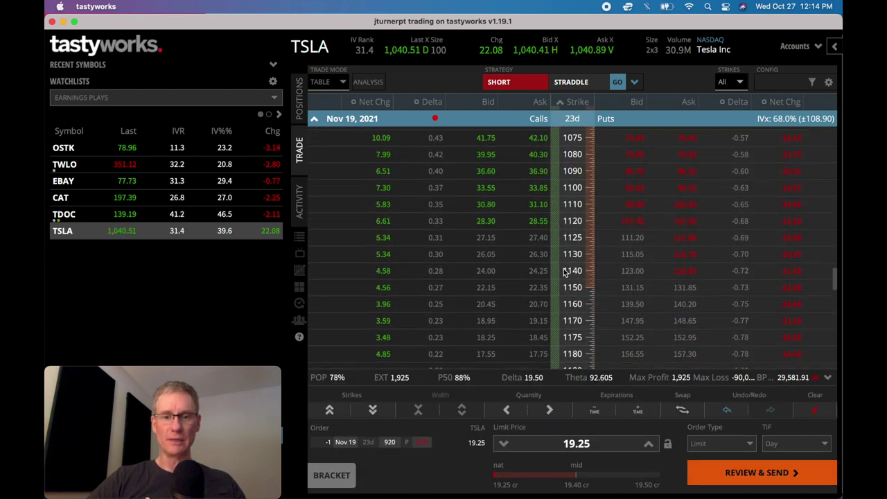
left_click(489, 323)
- Examine the short 920 put and 1190 call legs in the November chain and TSLA's daily price chart
scroll(489, 323, "up", 7)
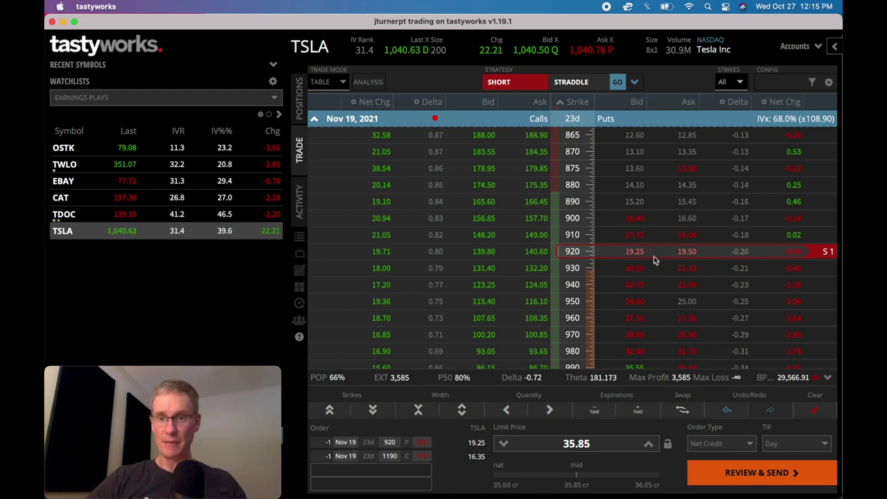
scroll(642, 254, "down", 10)
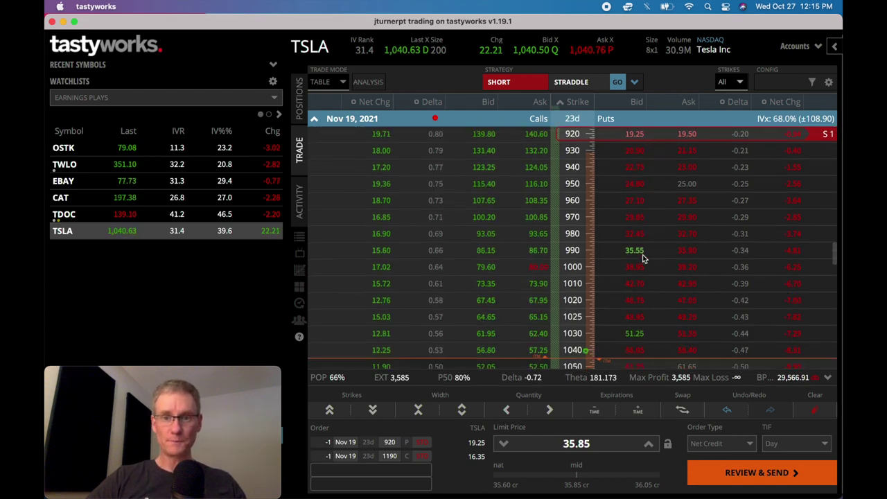
scroll(642, 254, "down", 10)
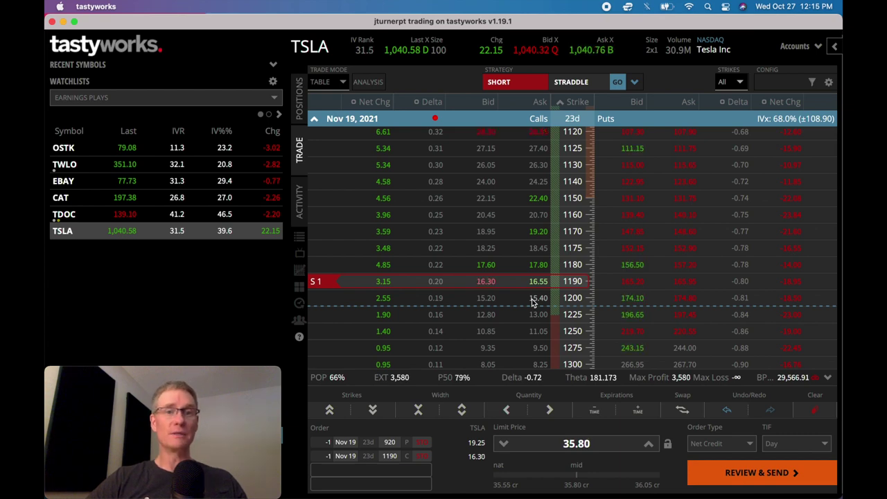
scroll(532, 302, "up", 10)
scroll(532, 302, "up", 5)
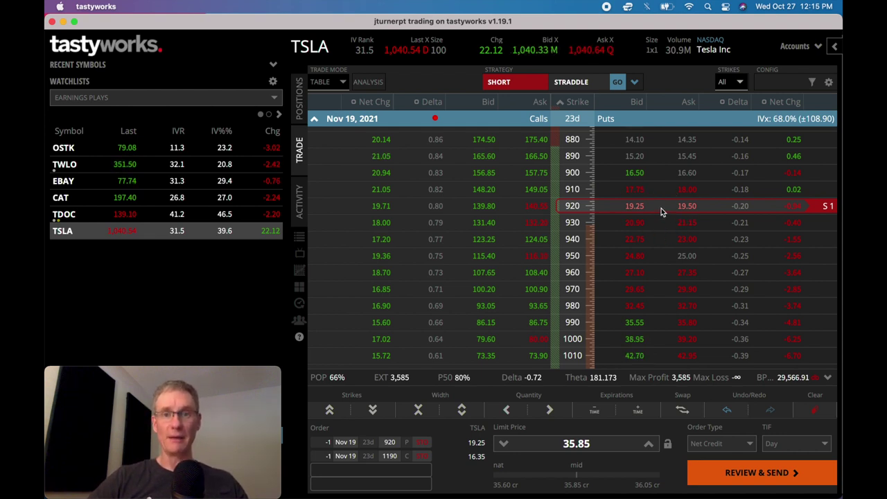
left_click(299, 270)
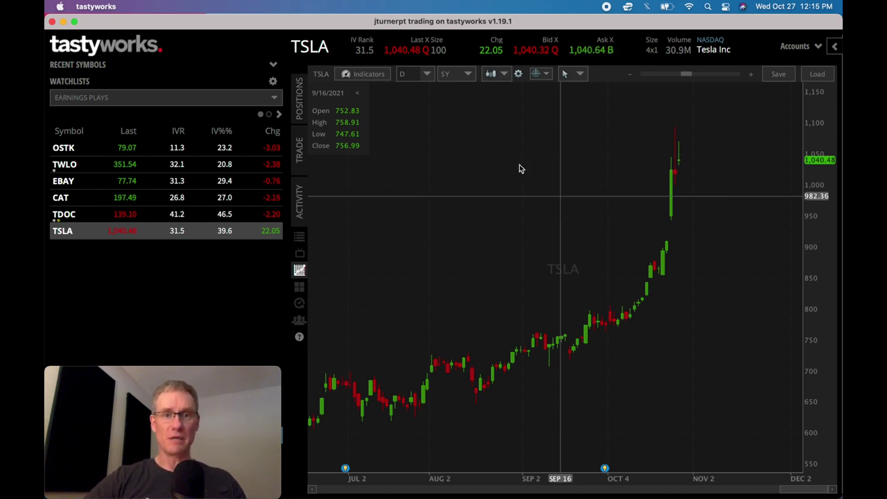
type("DWA")
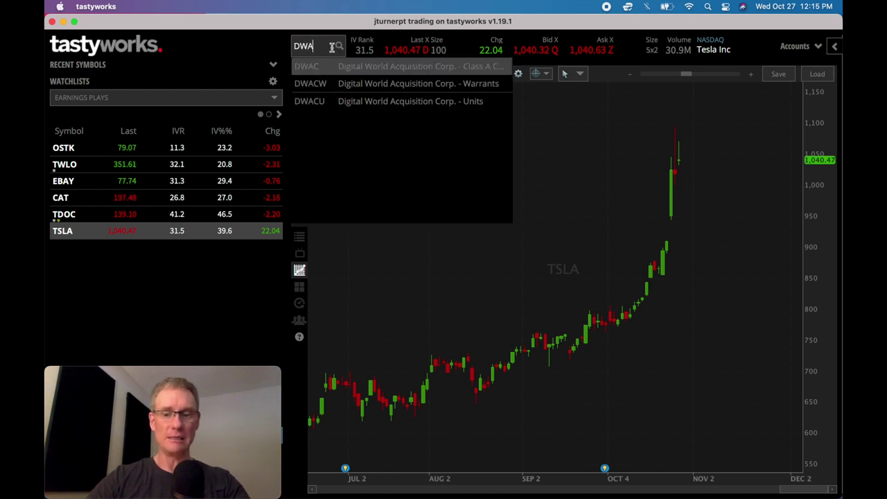
type("CK")
key("Return")
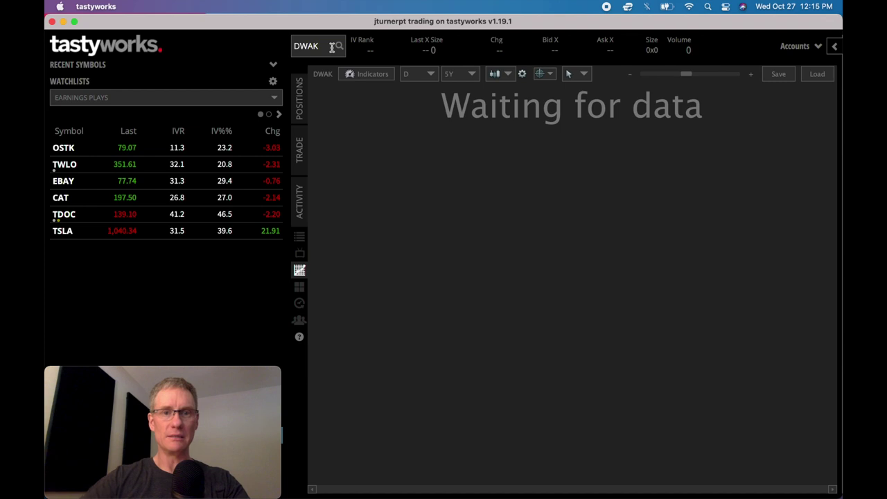
- Load the symbol DWAC to show its daily price chart
left_click(322, 47)
type("DWAC")
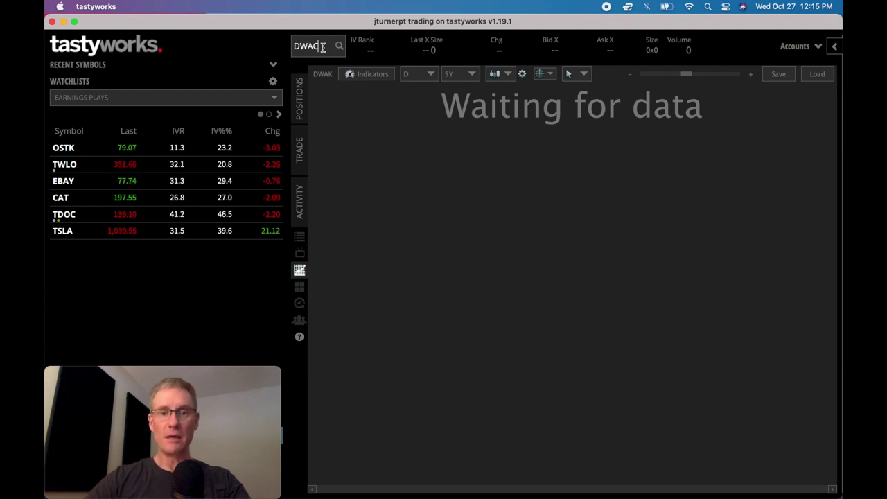
key("Return")
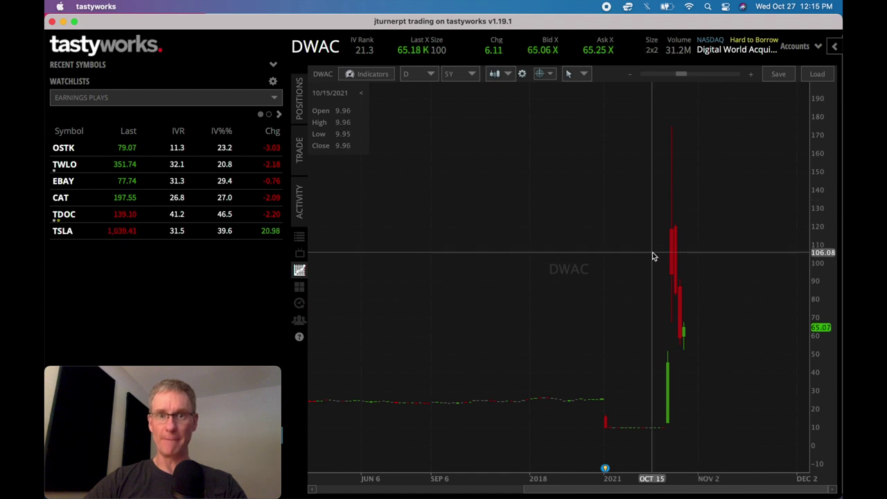
- Open DWAC's option chain for the Dec 17, 2021 expiration in the trade table
left_click(299, 151)
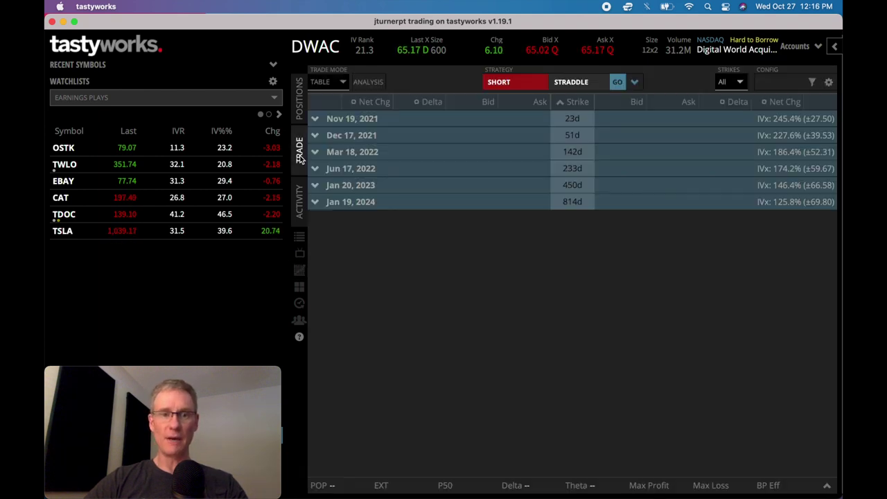
left_click(317, 136)
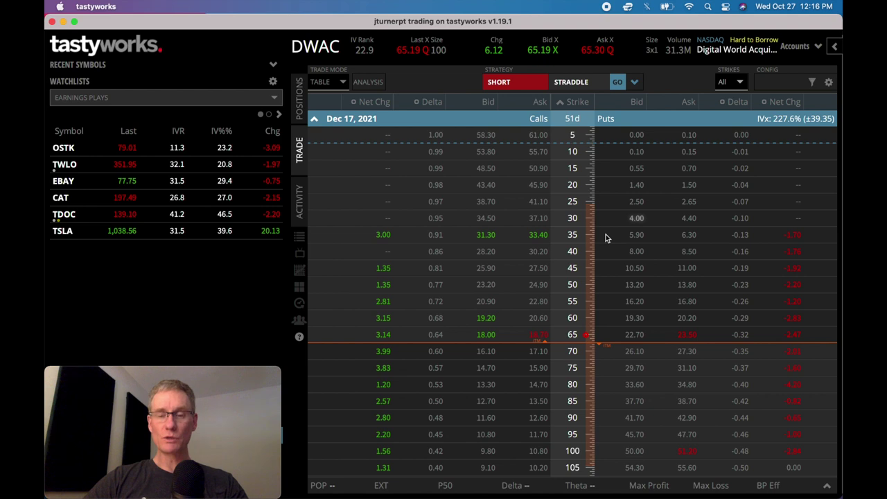
scroll(605, 234, "down", 1)
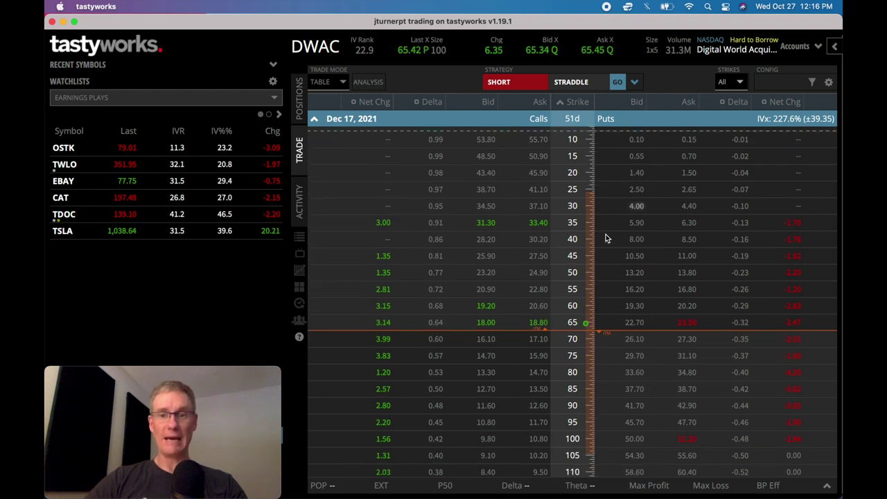
- Build a DWAC short strangle for Dec 17, 2021 by selling one 45 put and one 175 call
scroll(605, 237, "up", 2)
scroll(605, 237, "down", 2)
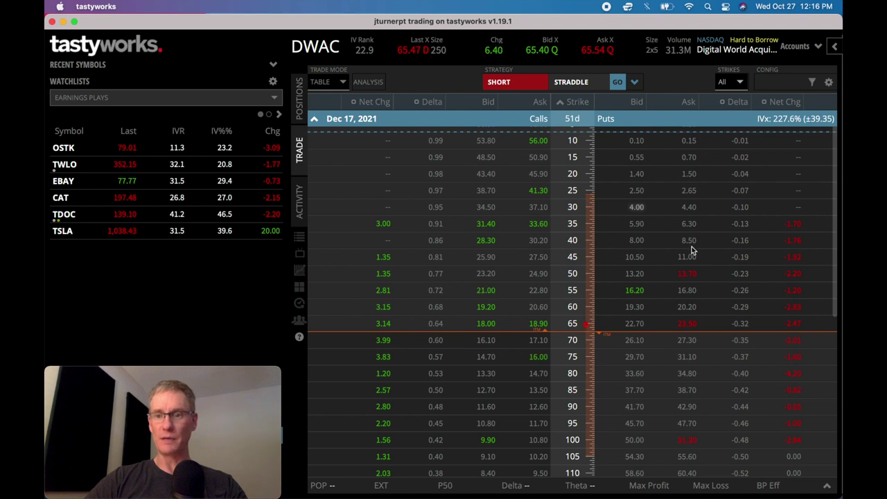
left_click(632, 260)
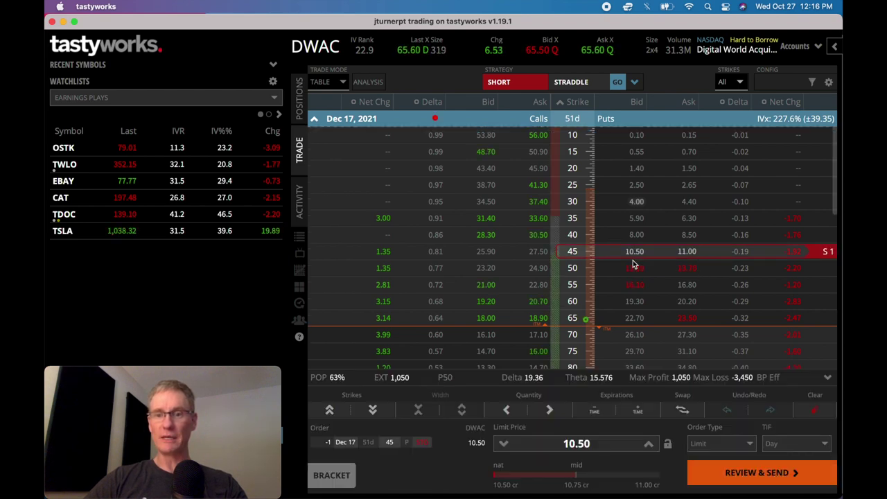
scroll(633, 260, "down", 10)
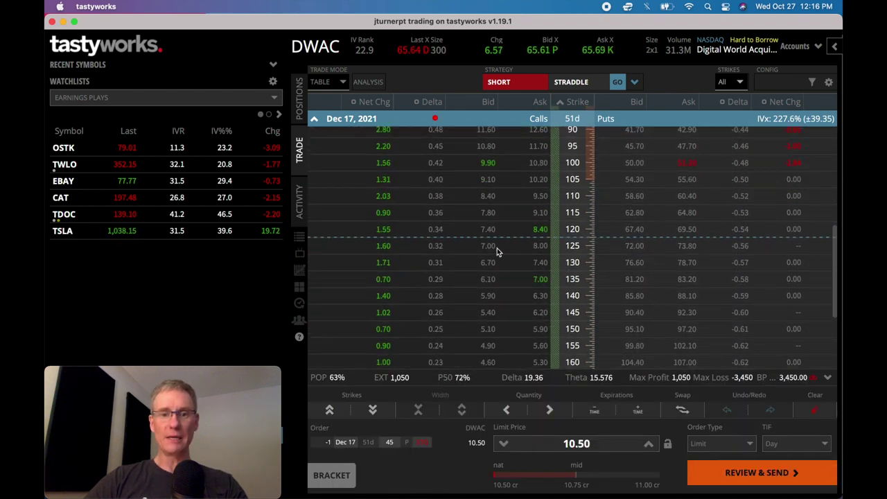
scroll(497, 248, "down", 3)
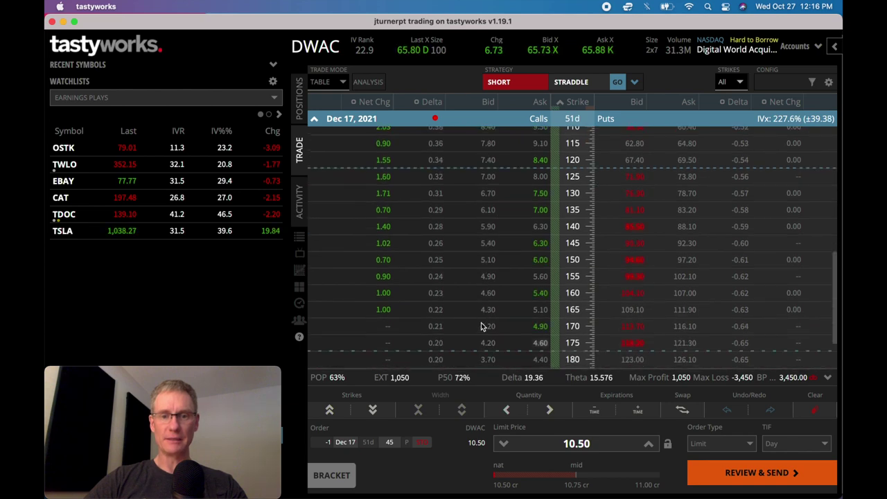
scroll(483, 326, "down", 1)
left_click(487, 326)
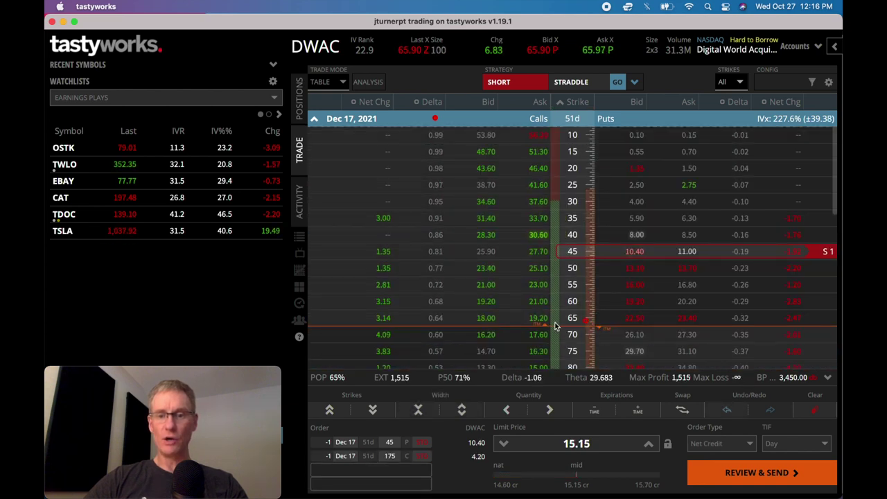
scroll(603, 325, "down", 2)
scroll(605, 320, "down", 2)
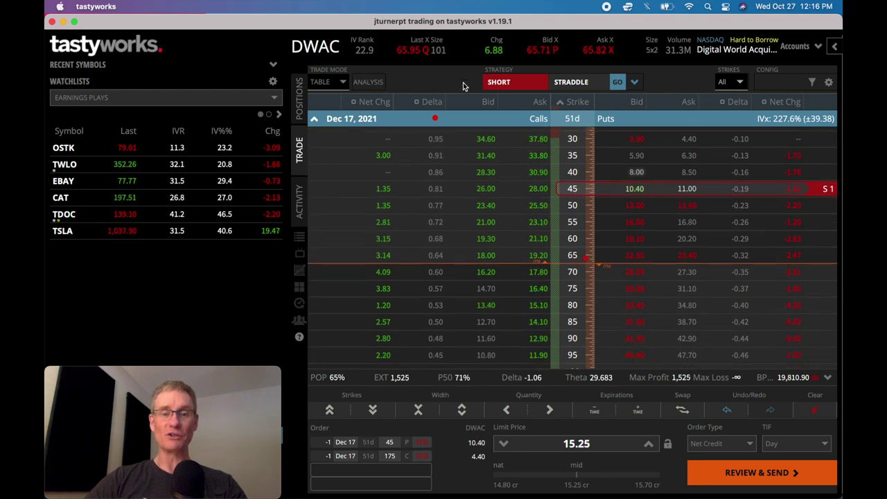
scroll(543, 201, "down", 1)
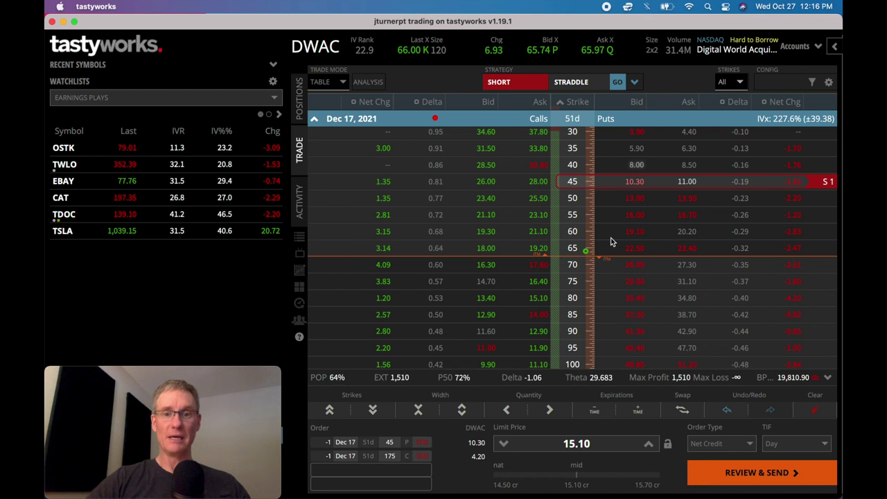
- Check DWAC's daily price chart and load the symbol TSLA to show its chart
left_click(299, 270)
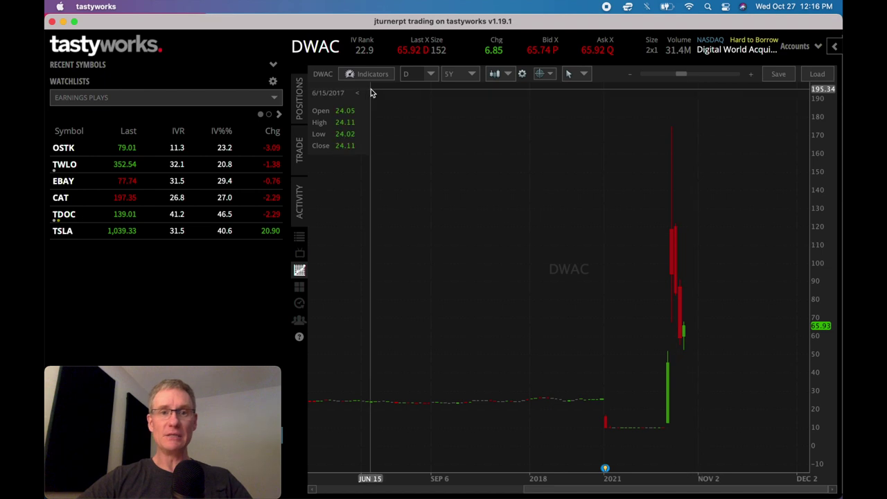
left_click(333, 47)
type("TSLA")
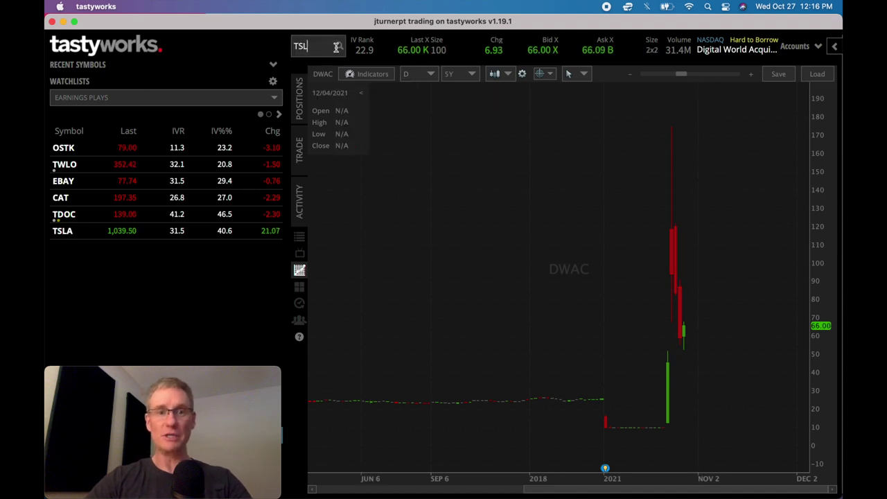
key("Return")
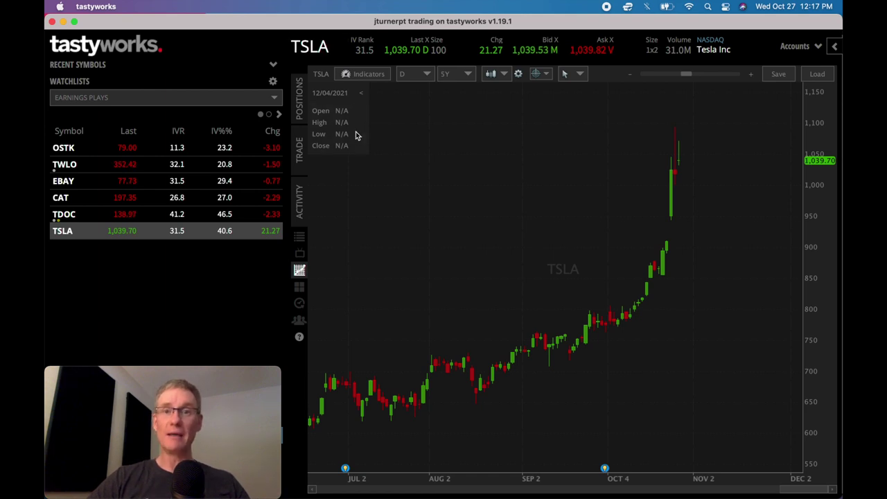
- Clear the Nov 19 TSLA strangle order and open TSLA's Dec 17, 2021 option chain in the trade table
left_click(305, 158)
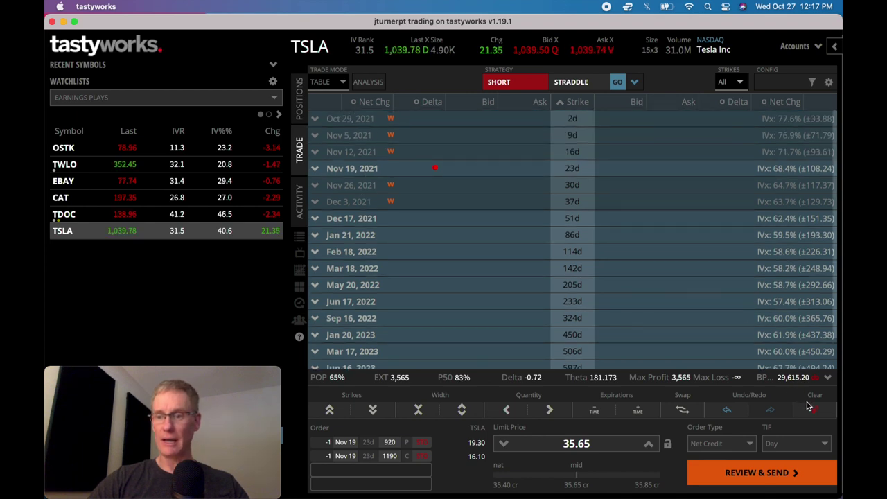
left_click(807, 407)
left_click(342, 219)
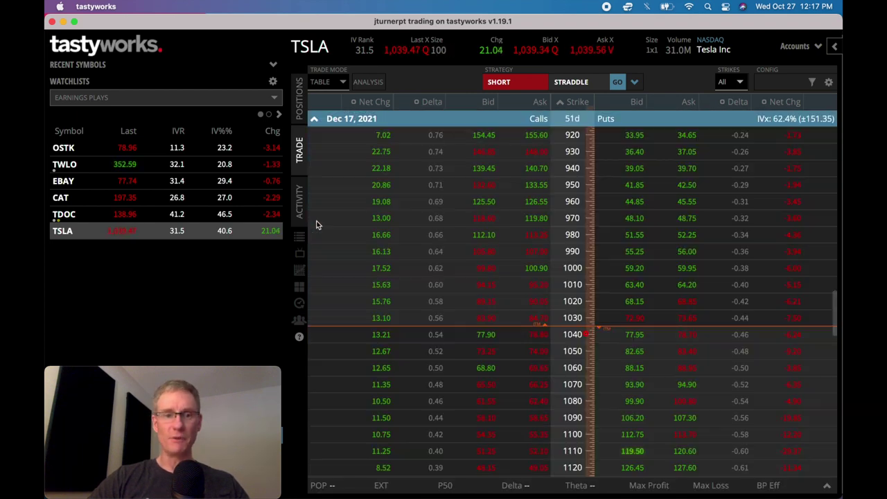
- Build a TSLA short strangle for Dec 17, 2021 by selling one 890 put and one 1275 call
scroll(593, 237, "up", 5)
scroll(593, 237, "up", 2)
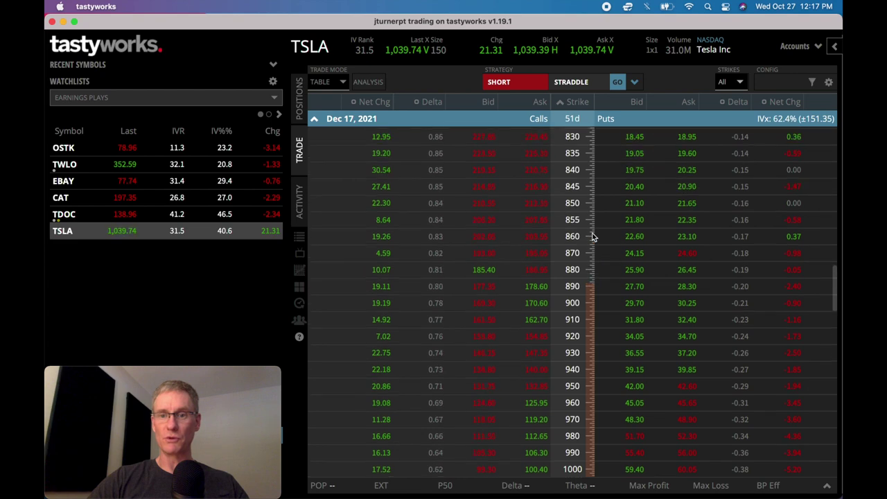
left_click(643, 292)
scroll(643, 293, "down", 10)
scroll(644, 295, "down", 10)
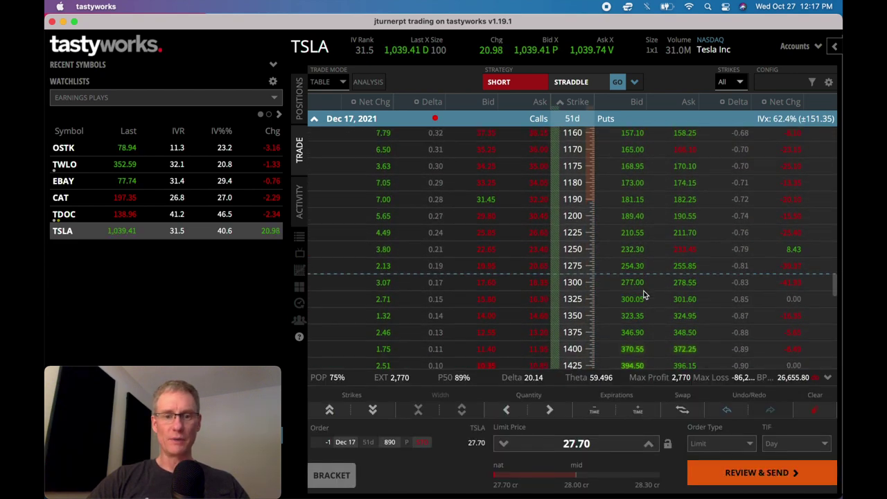
left_click(485, 200)
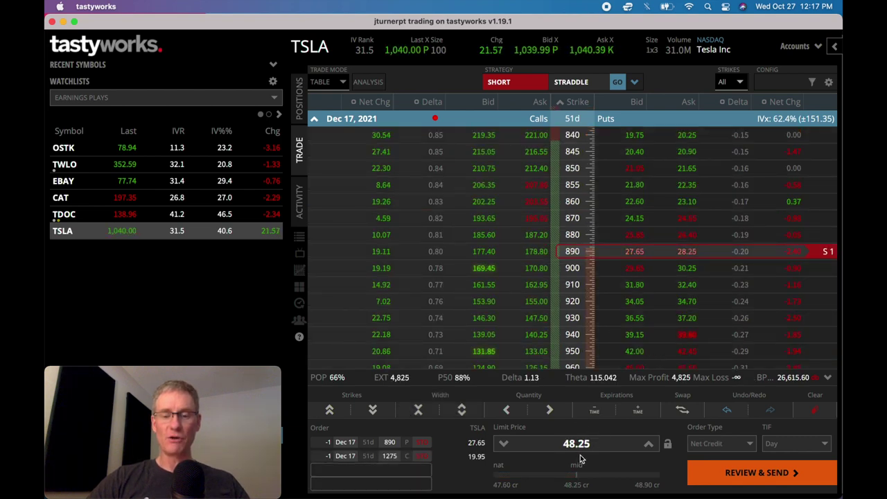
scroll(617, 313, "down", 3)
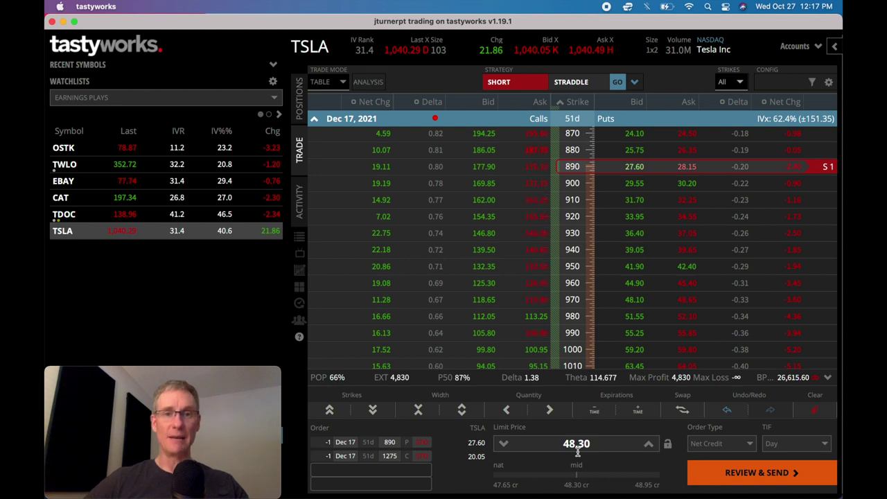
- Clear the December TSLA strangle order and load the symbol TWTR to show its daily price chart
left_click(815, 411)
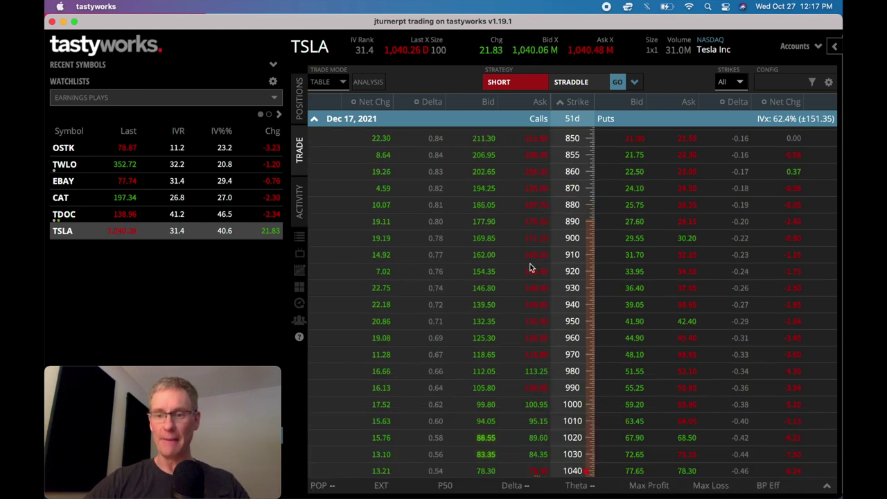
left_click(321, 51)
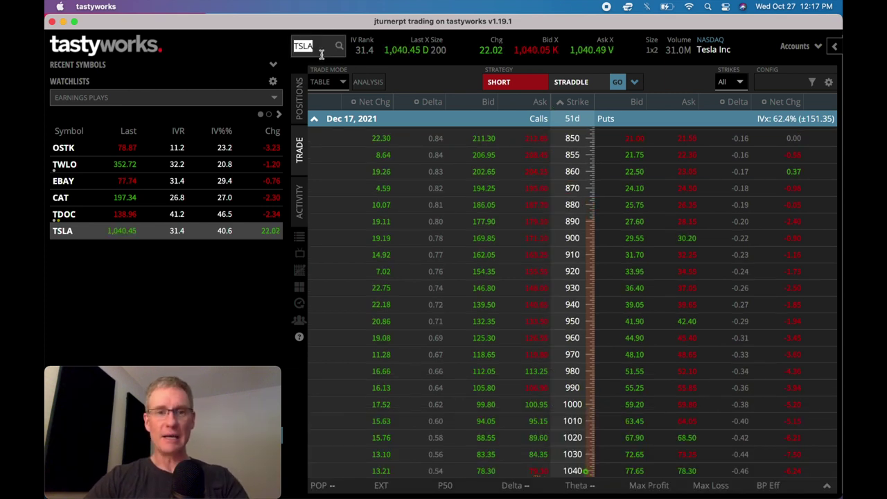
type("TWTR")
key("Return")
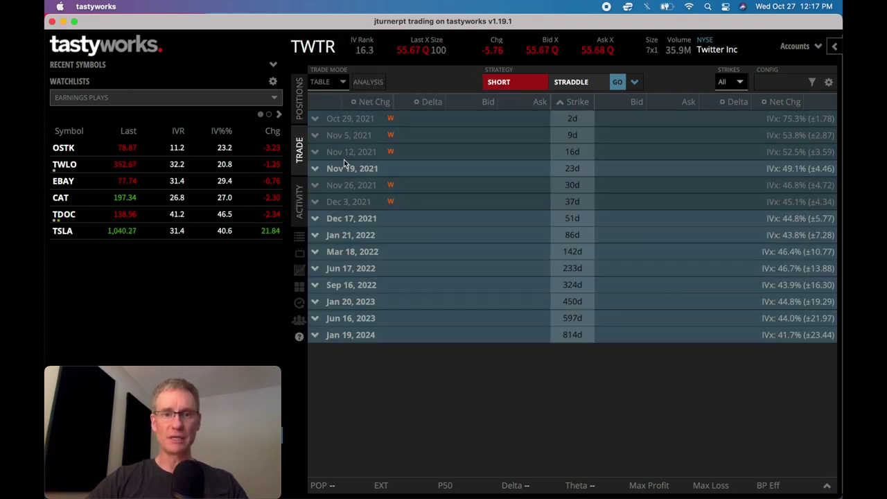
left_click(301, 272)
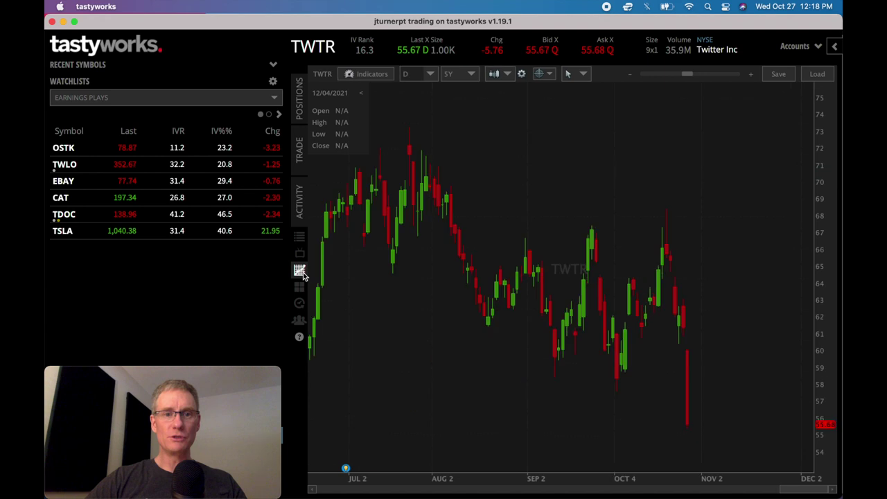
- Load the symbol TWTR.IVR and examine Twitter's IV rank chart from September through late October 2021
left_click(323, 54)
type("TWTR.IVR")
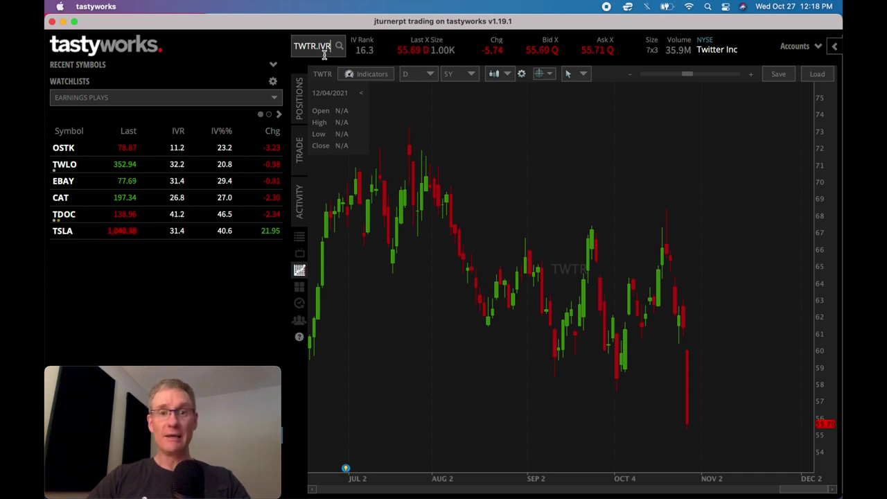
key("Return")
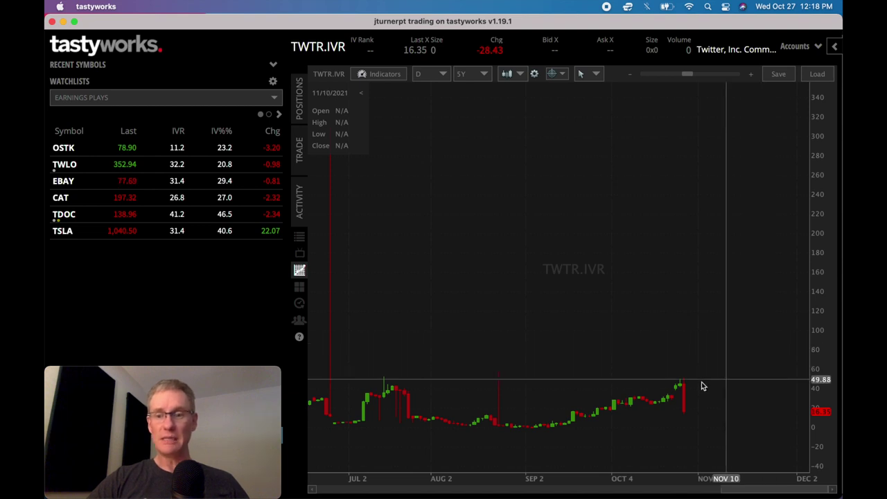
scroll(676, 385, "up", 5)
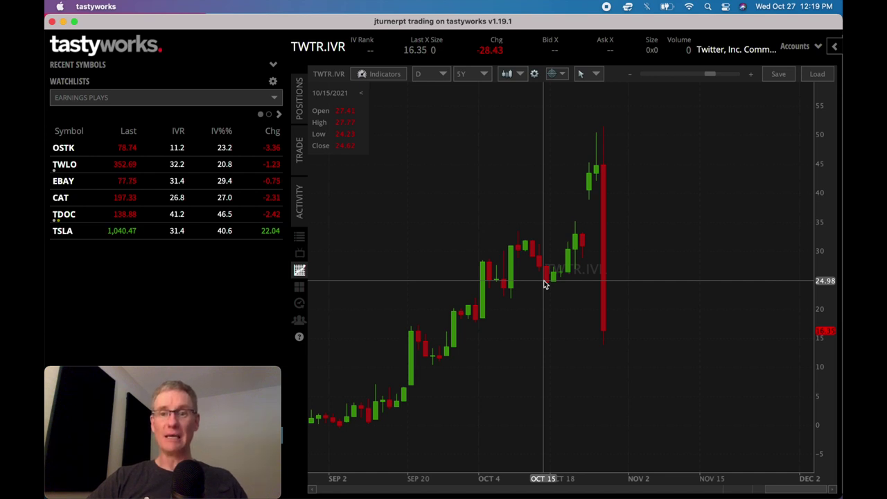
- Return to the TWTR price chart and review the filled TWTR strangle orders from the last 7 days
left_click(342, 49)
type("TWTR")
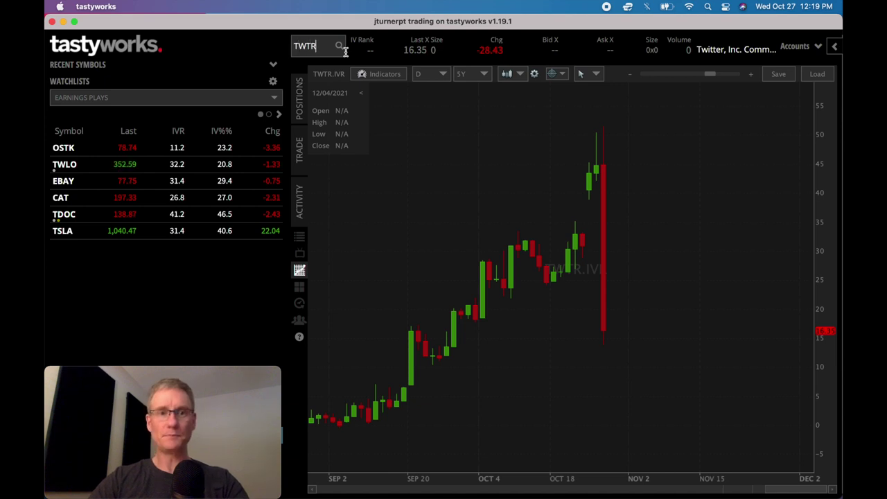
key("Return")
left_click(834, 46)
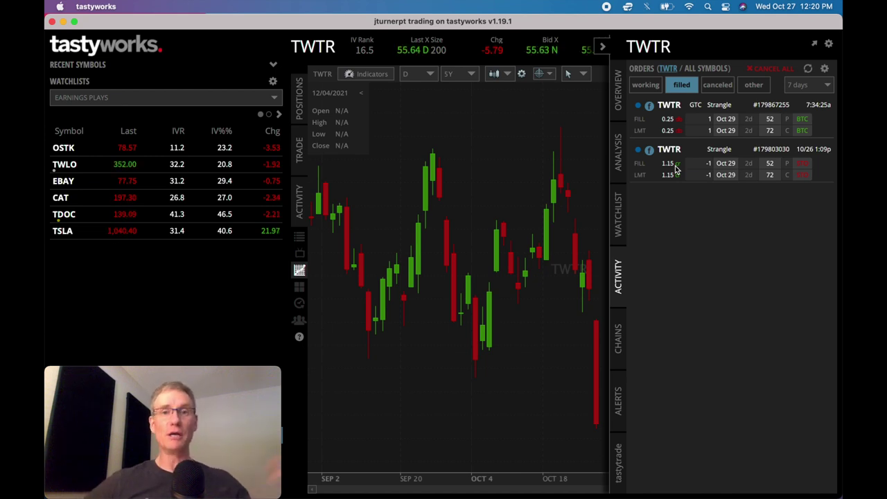
left_click(603, 48)
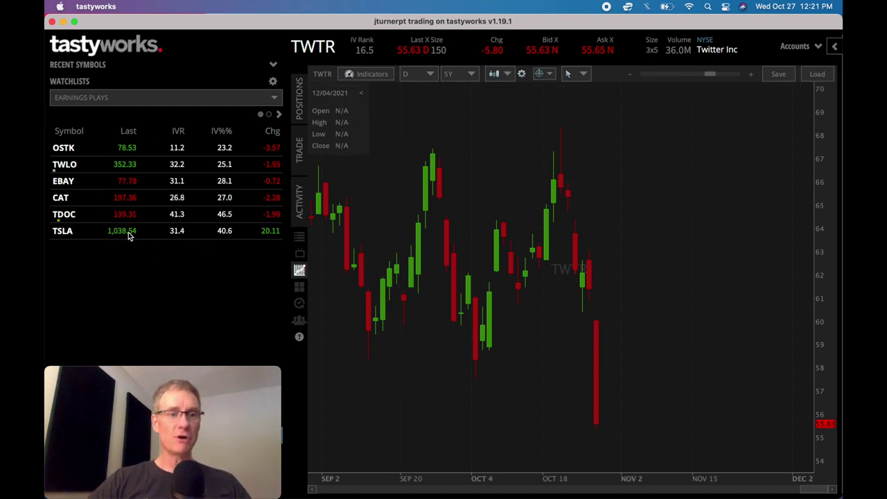
- Remove TSLA from the EARNINGS PLAYS watchlist and show TWLO's daily price chart
right_click(68, 232)
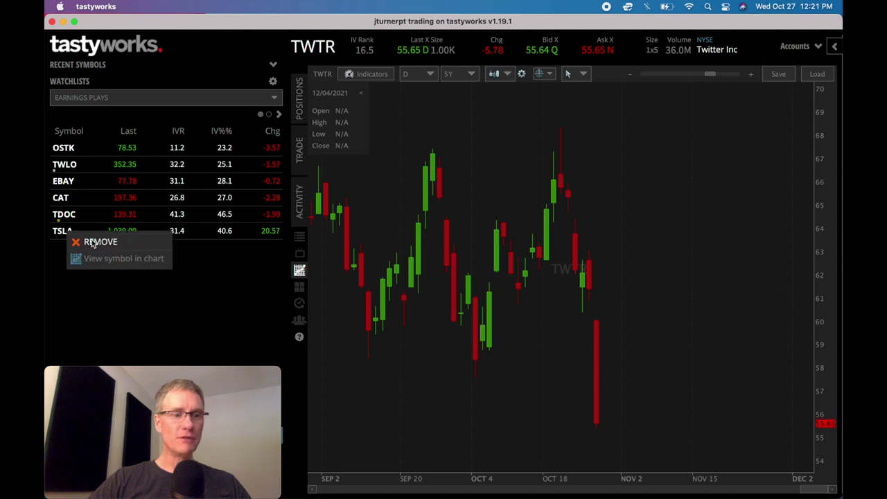
left_click(92, 241)
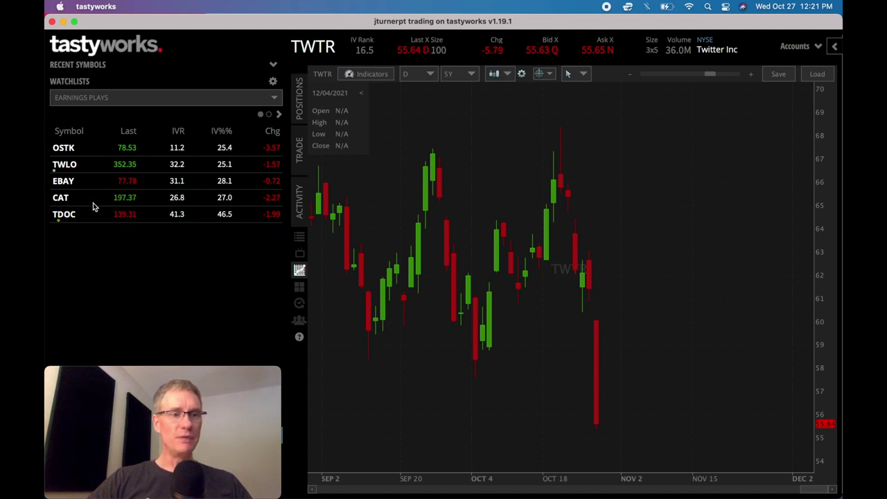
left_click(71, 166)
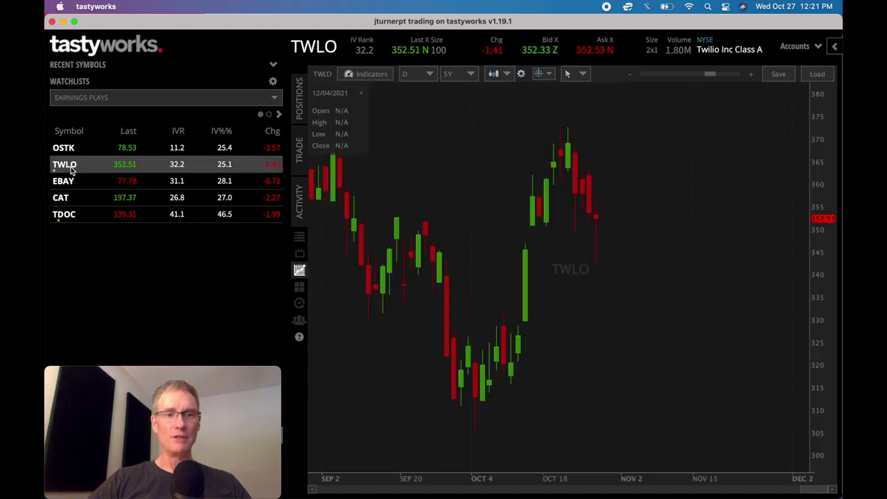
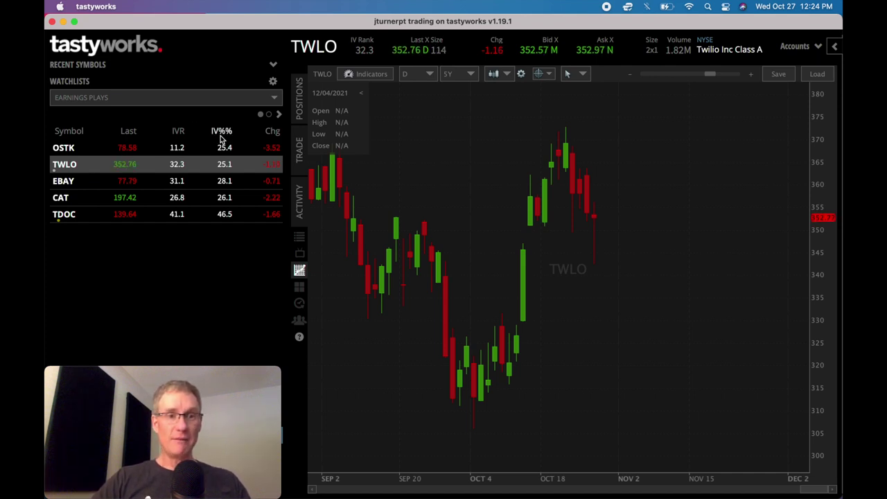
- Try adding the Mid column to the watchlist's displayed columns, remove it again, and close the watchlist settings
left_click(273, 83)
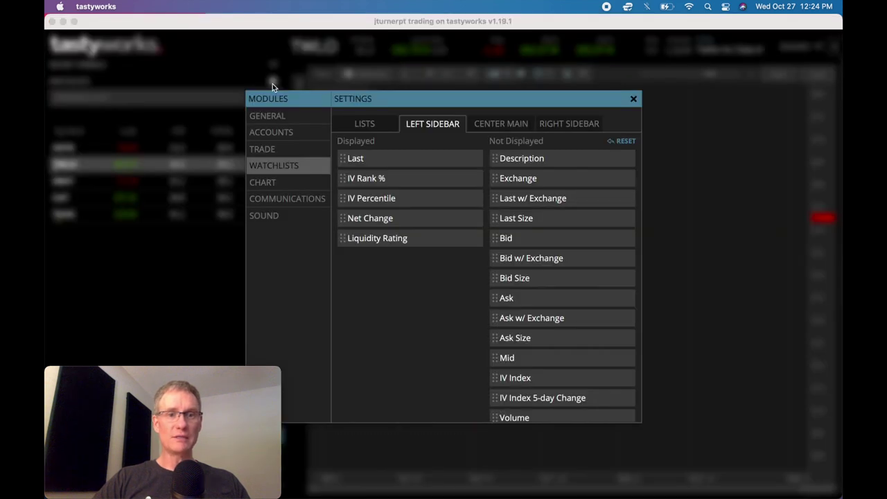
scroll(543, 284, "down", 5)
scroll(542, 285, "up", 2)
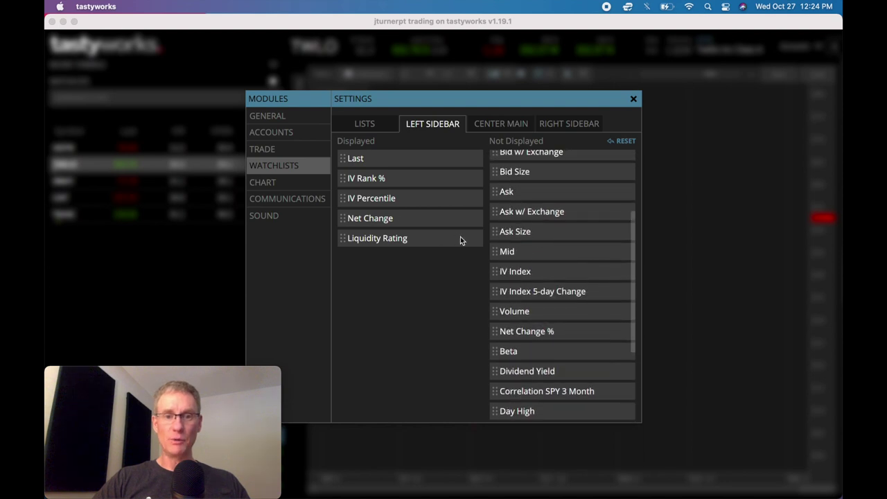
double_click(505, 253)
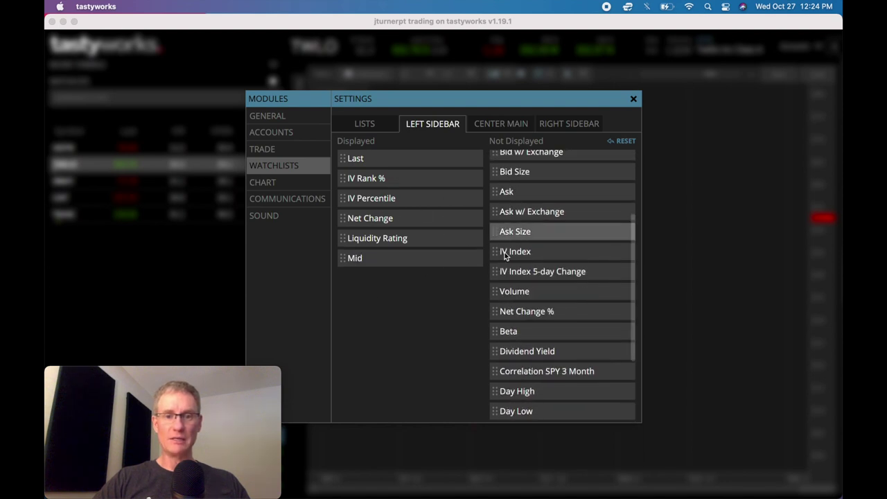
double_click(345, 260)
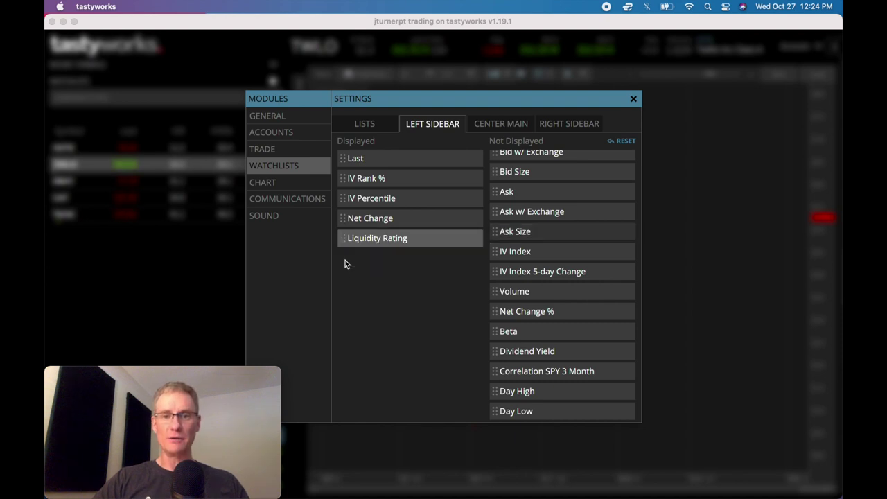
left_click(632, 99)
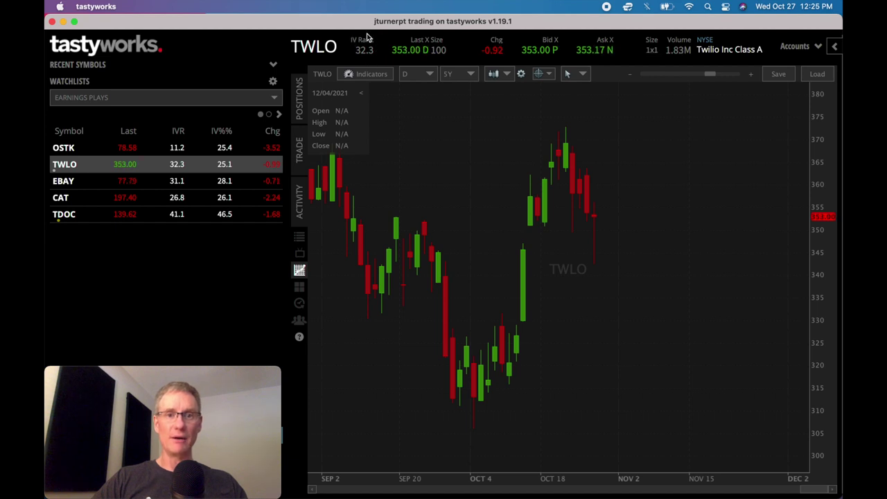
- Examine TWLO's option expirations and the Oct 29, 2021 option chain, then return to the TWLO price chart
left_click(301, 149)
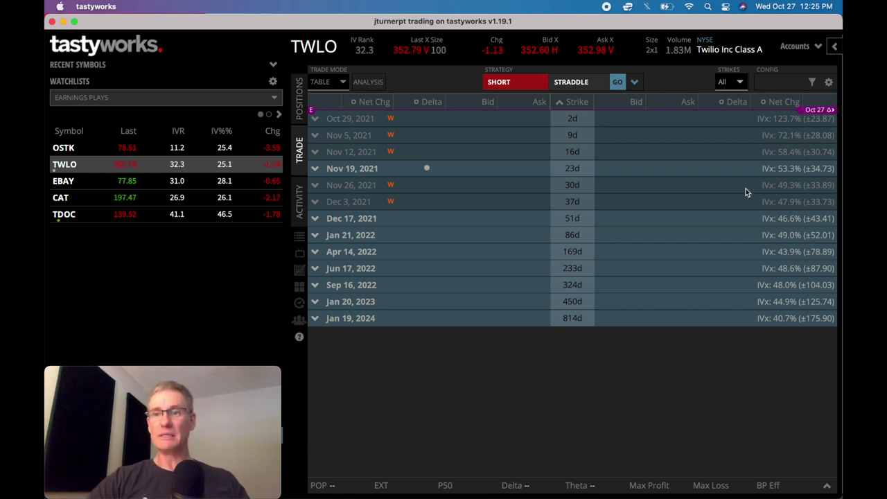
left_click(317, 120)
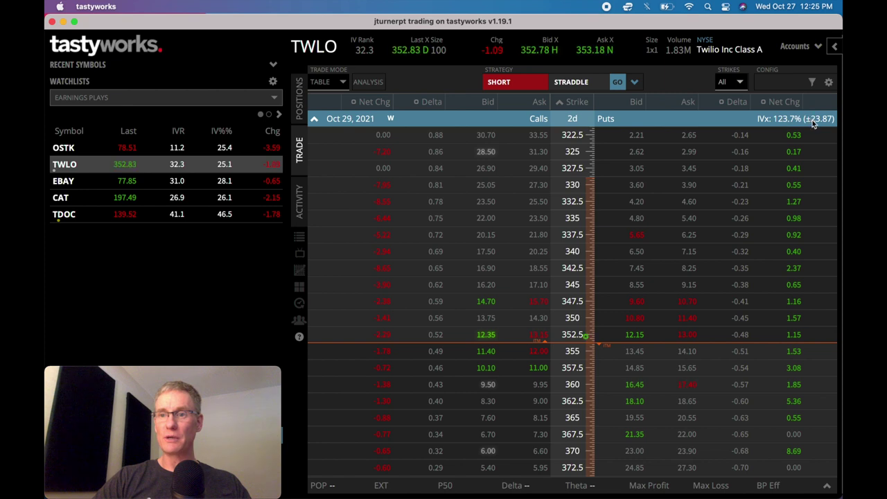
left_click(326, 122)
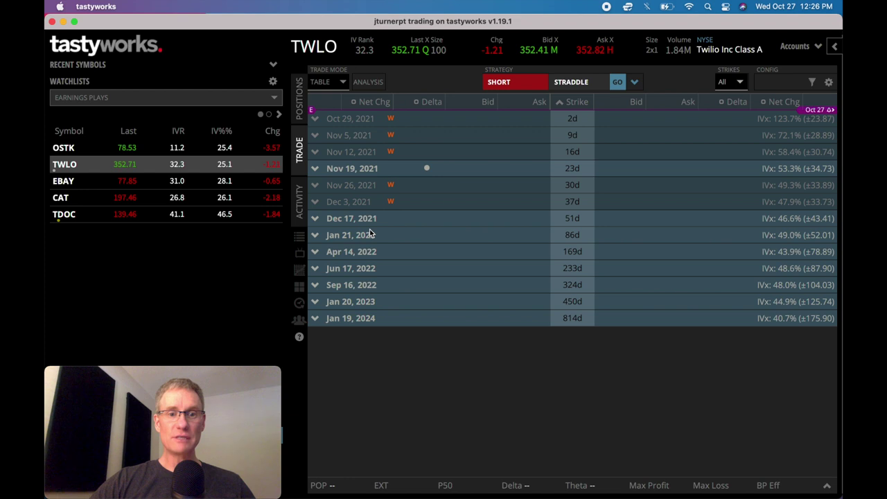
left_click(299, 269)
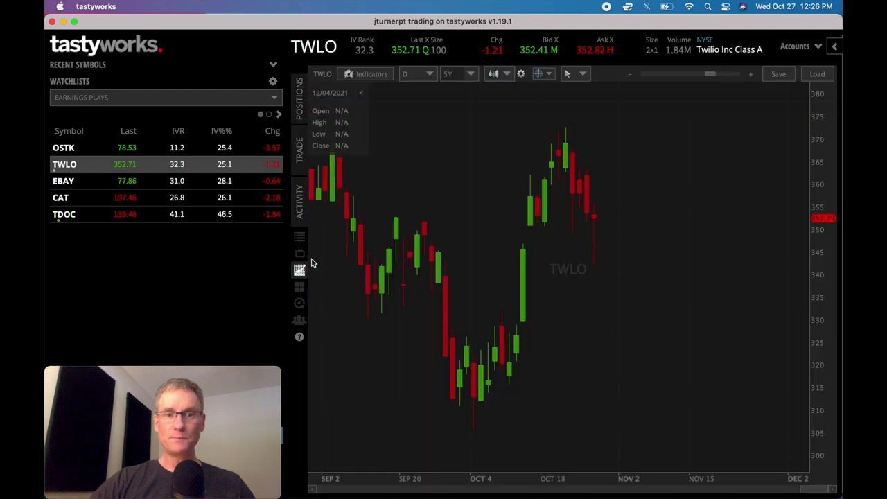
- Add the H-L Volatility indicator to the TWLO chart and enlarge the price pane above it
left_click(371, 74)
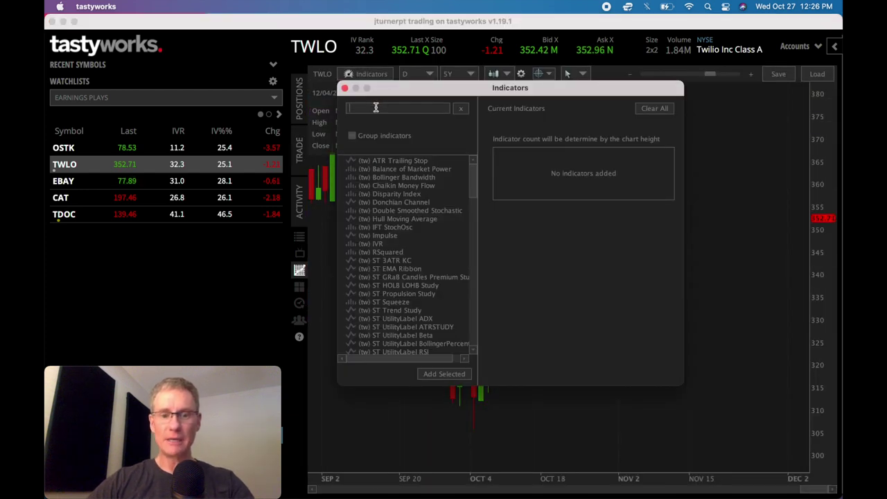
type("vola")
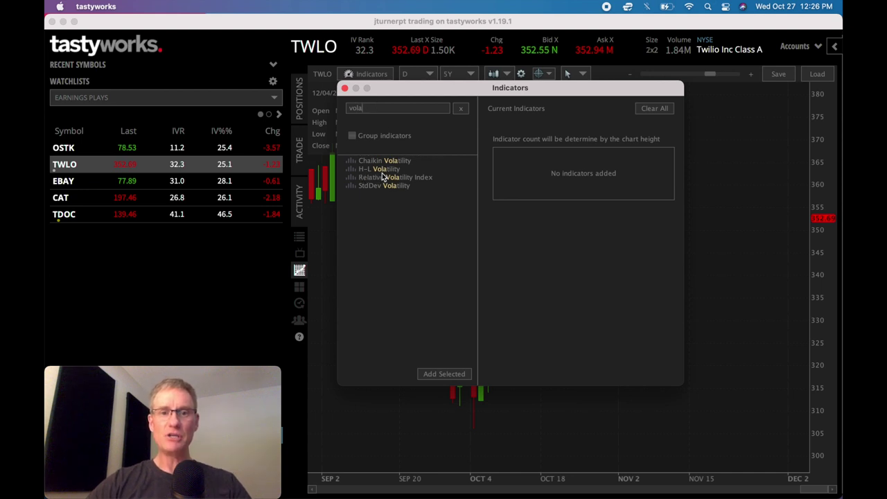
double_click(383, 169)
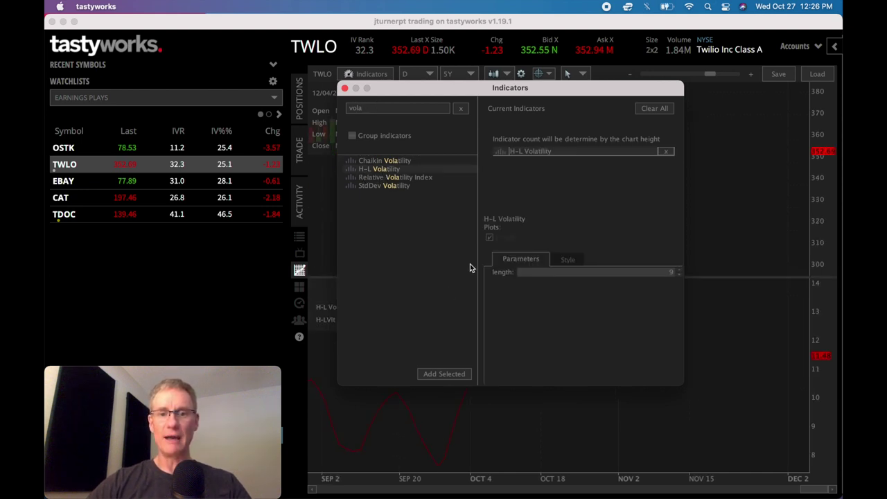
left_click(345, 90)
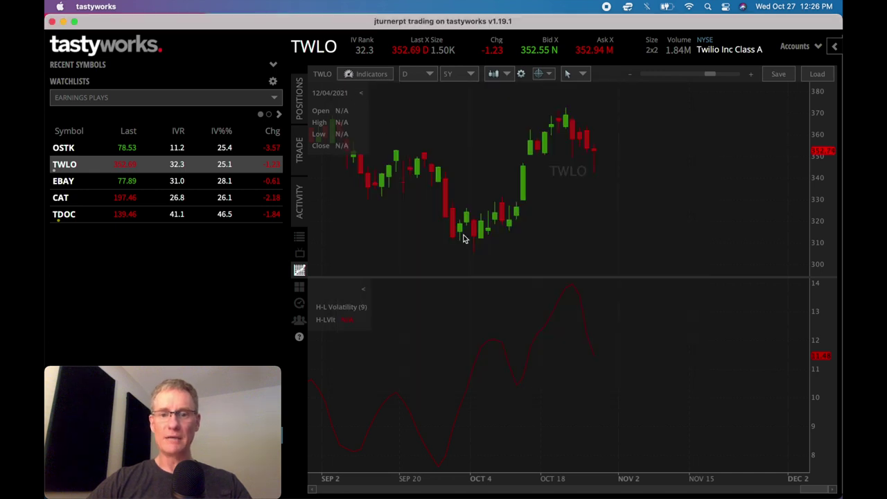
left_click_drag(483, 279, 483, 317)
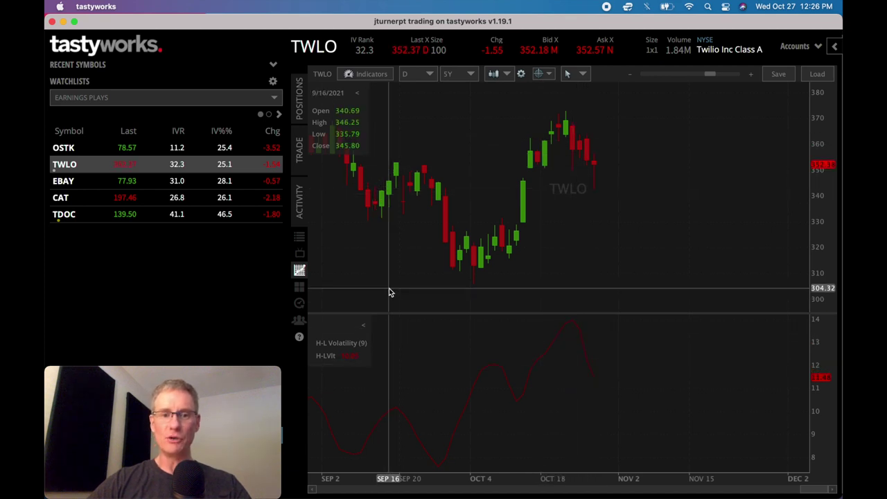
- Replace H-L Volatility with the StdDev Volatility indicator on the TWLO chart, and remove that indicator again
left_click(372, 74)
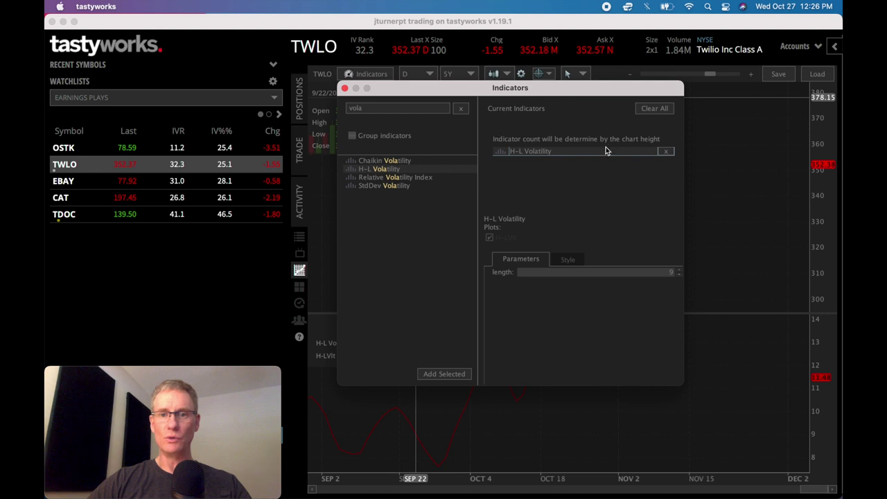
left_click(665, 151)
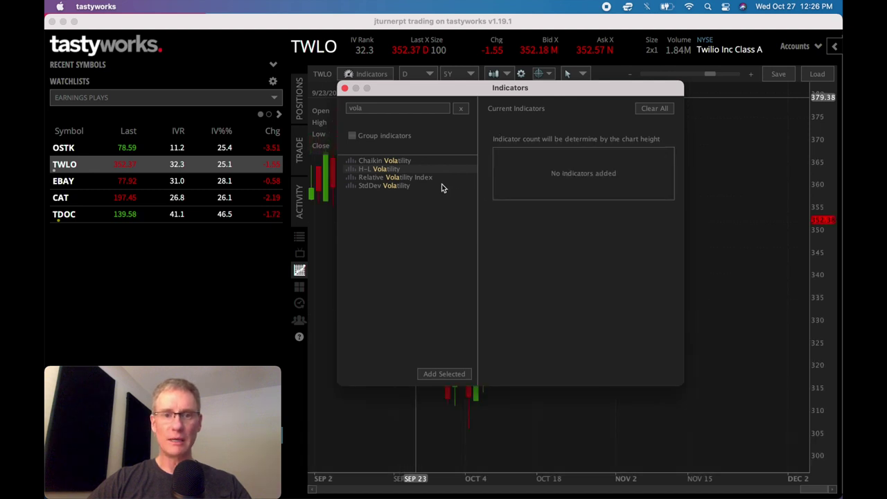
double_click(398, 185)
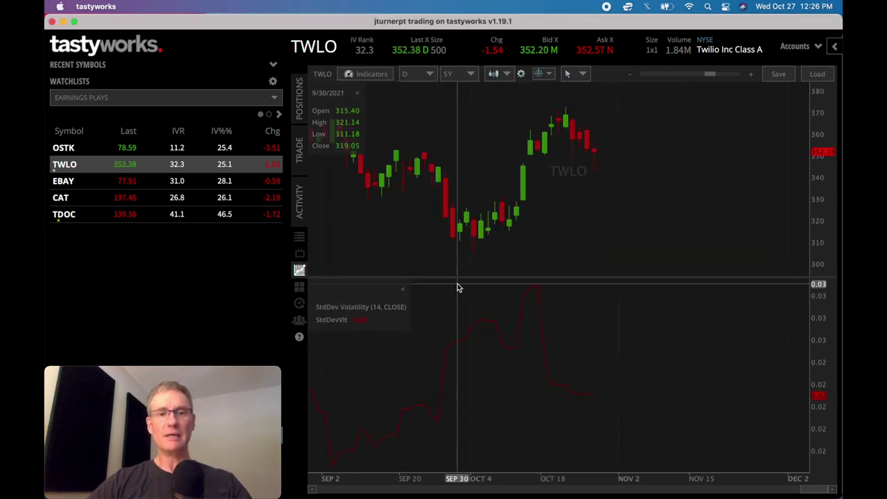
left_click(381, 74)
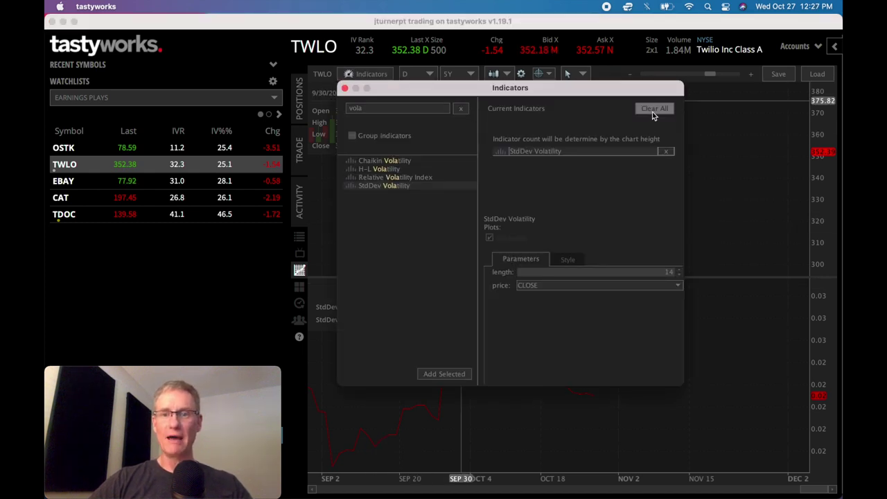
left_click(666, 151)
left_click(344, 88)
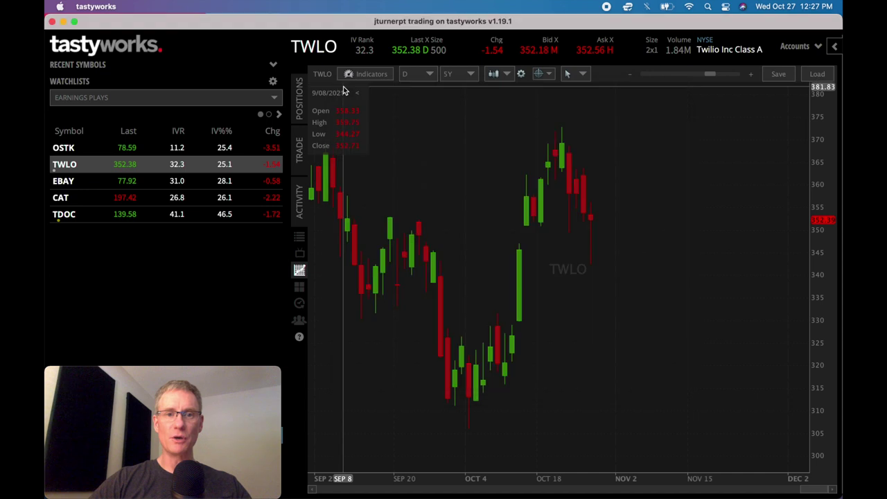
- Add the IV Index 5-day Change column to the watchlist's displayed columns and widen the watchlist sidebar to show it
left_click(272, 81)
scroll(531, 291, "down", 4)
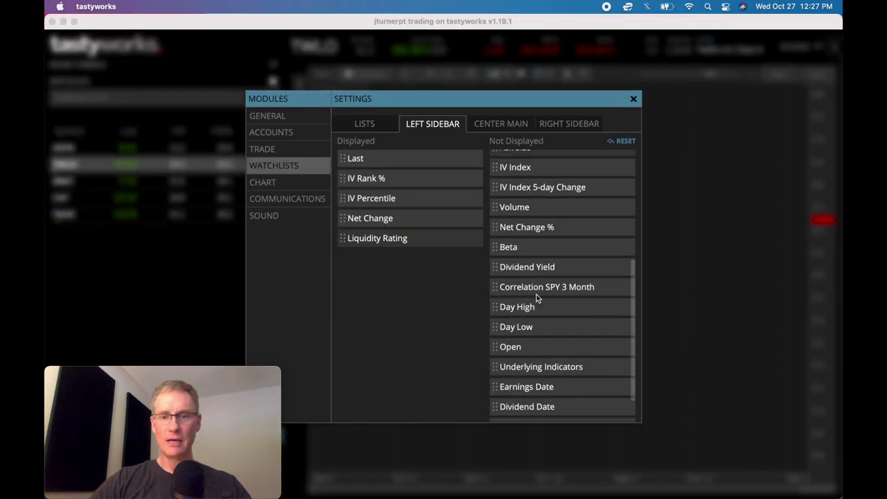
scroll(542, 340, "up", 4)
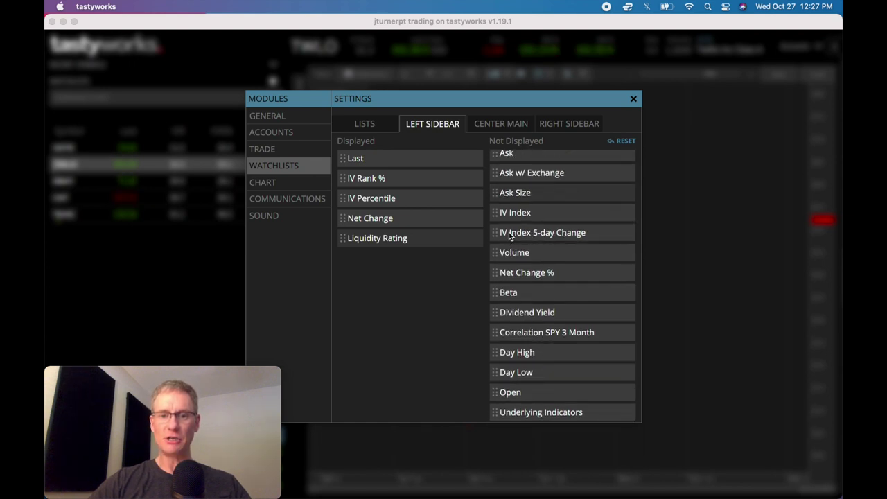
double_click(505, 233)
left_click(276, 377)
left_click_drag(276, 377, 264, 376)
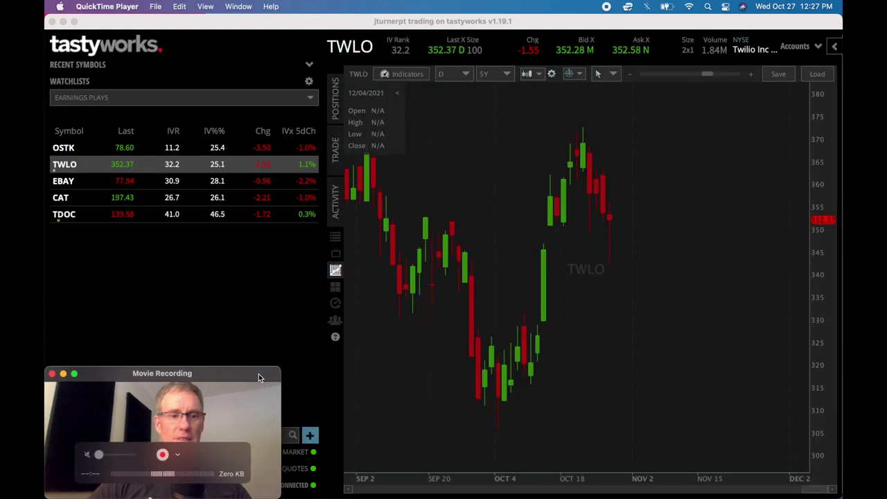
left_click(311, 162)
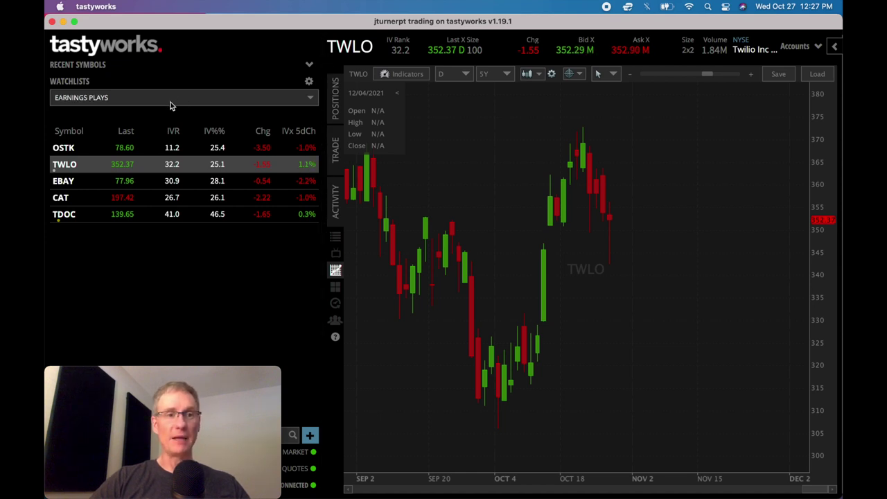
- Add the symbol DWAC to the EARNINGS PLAYS watchlist and narrow the watchlist sidebar
mouse_move(149, 380)
left_click_drag(149, 380, 690, 365)
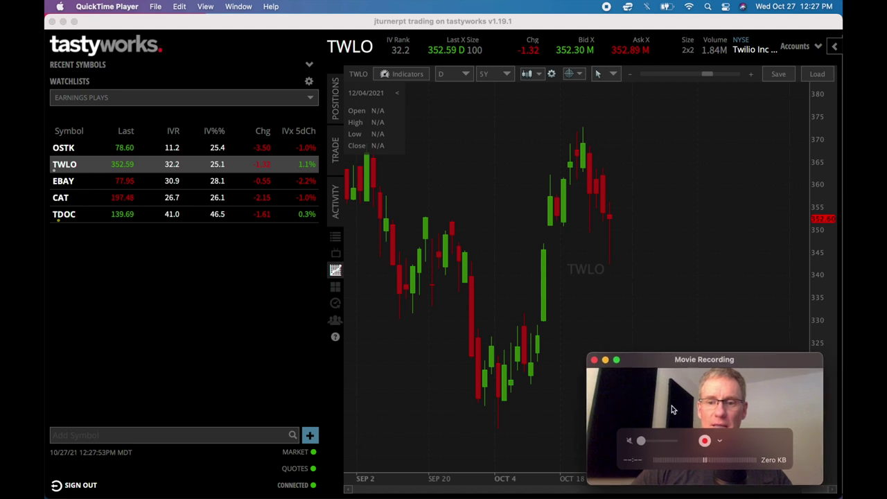
left_click(132, 435)
type("DWAC")
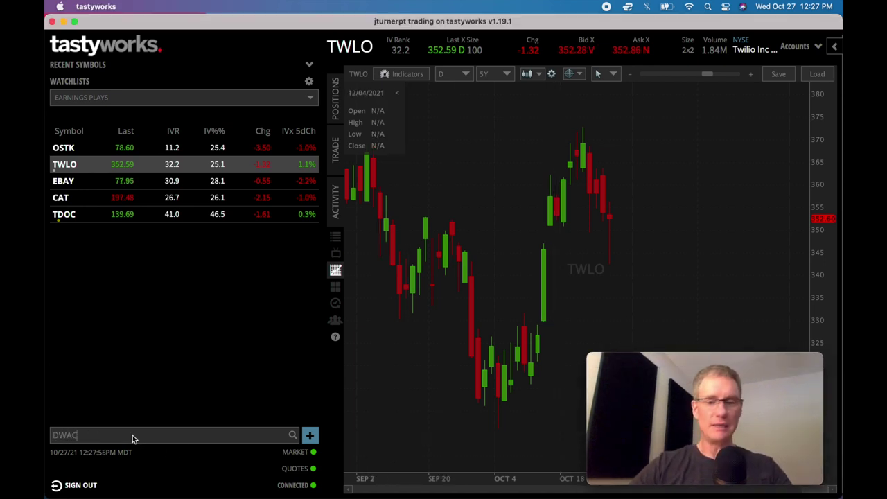
left_click(162, 347)
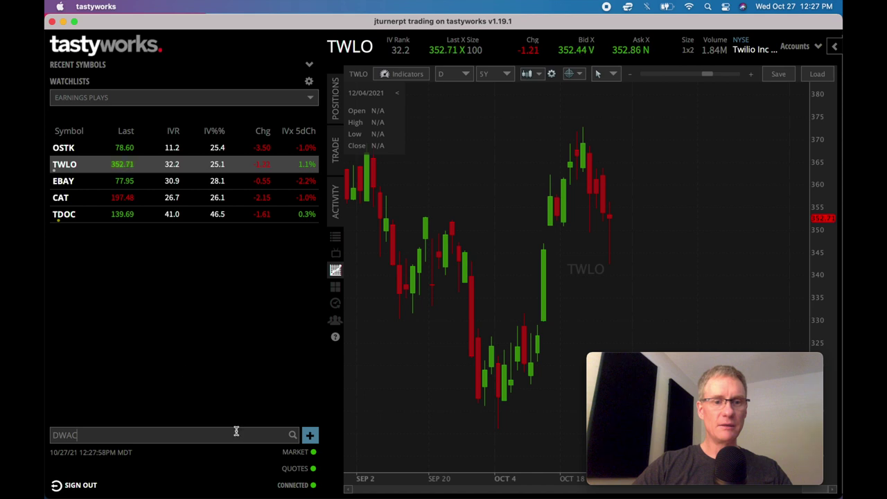
left_click(310, 435)
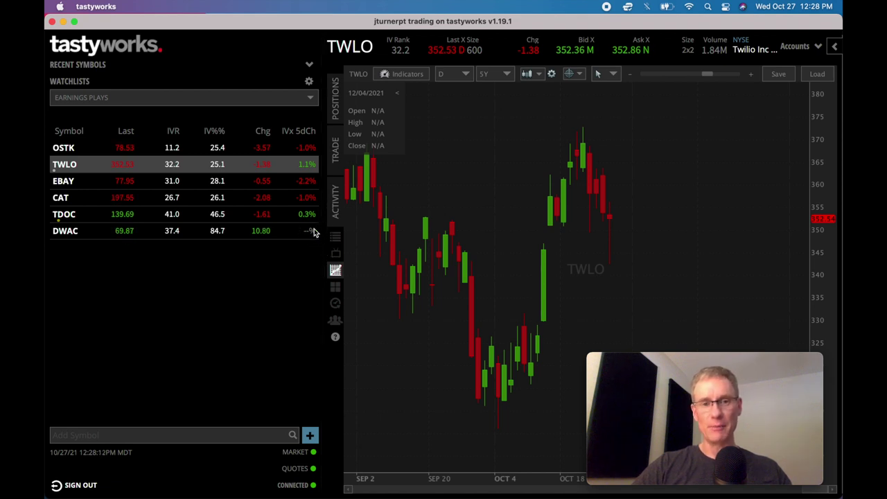
left_click_drag(322, 125, 258, 123)
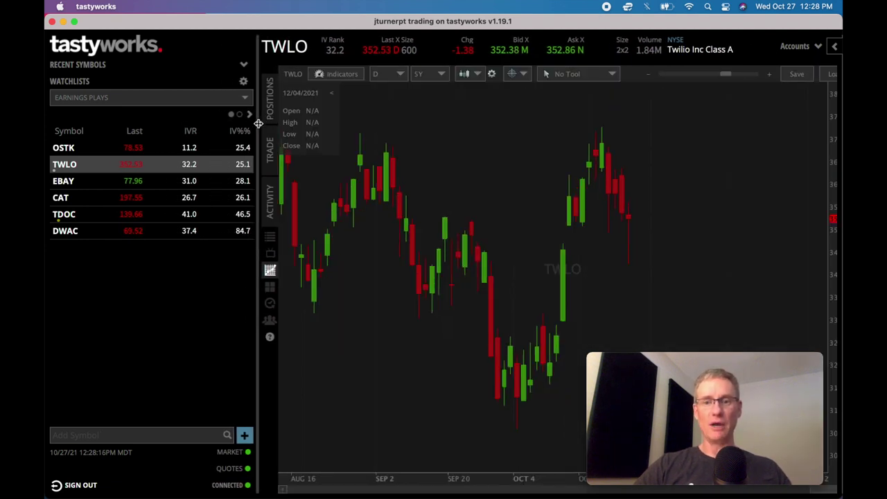